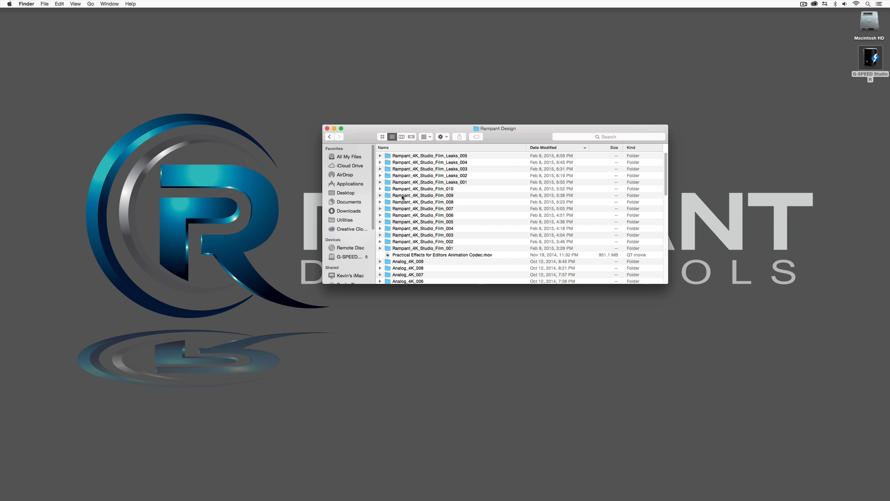
Step: Open Rampant_Studio_Film_046.mov from the Rampant_4K_Studio_Film_010 folder and check its format, frame rate and data rate
double_click(449, 190)
double_click(451, 156)
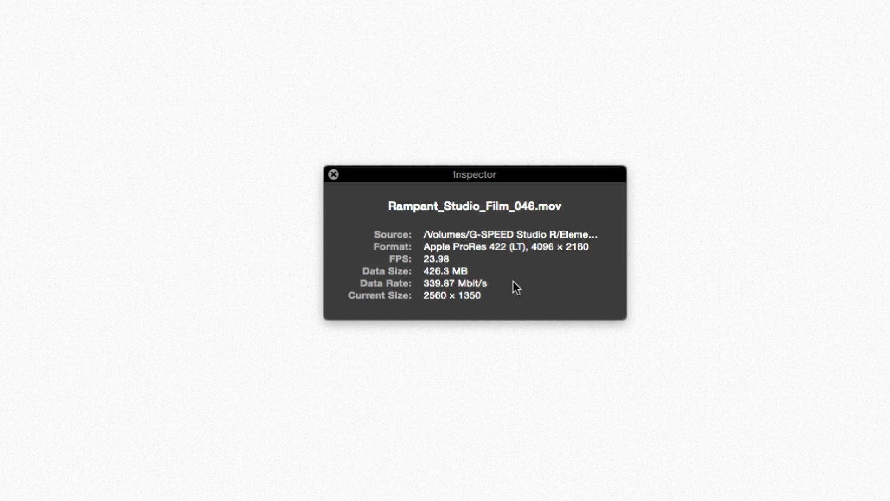
key(super+Tab)
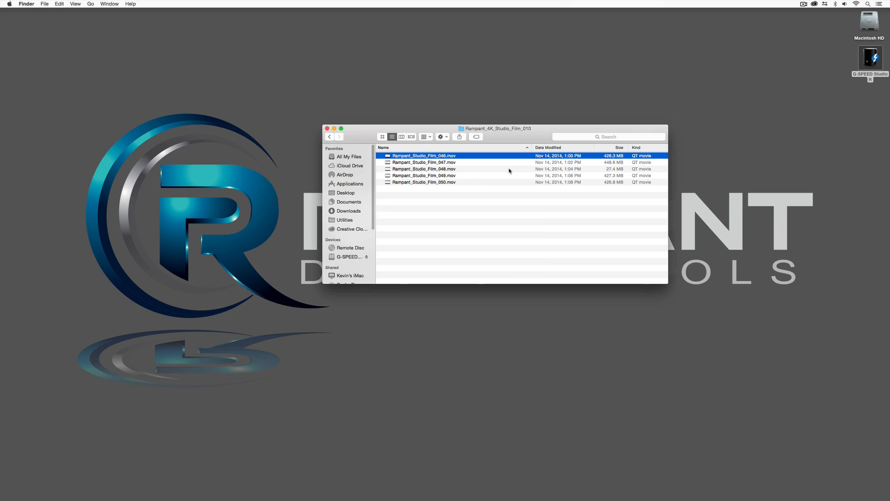
Step: Switch to Avid Media Composer and examine the 4K format presets available for the project, including 4K DCI Full 4096x2160
key(super+Tab)
key(super+Tab)
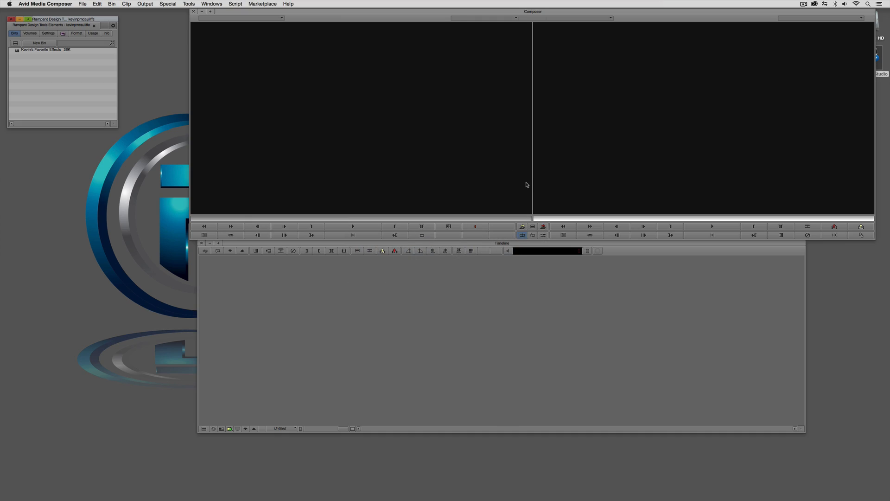
click(77, 33)
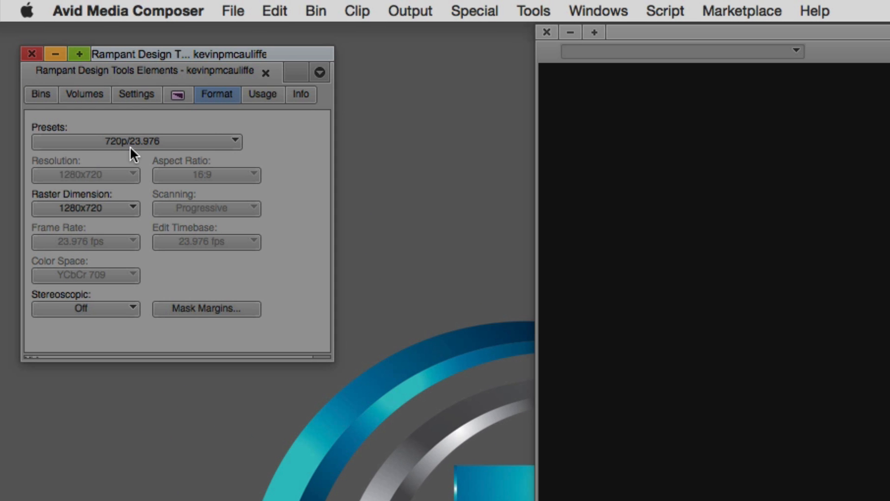
click(150, 141)
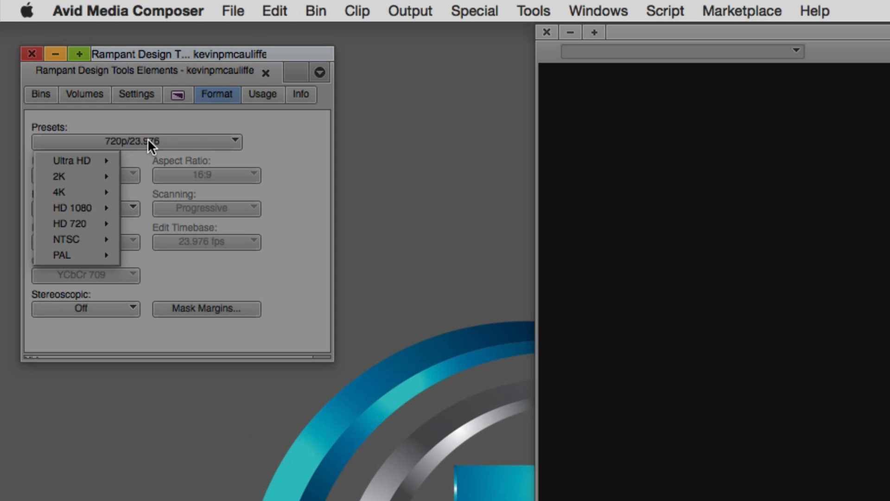
mouse_move(81, 192)
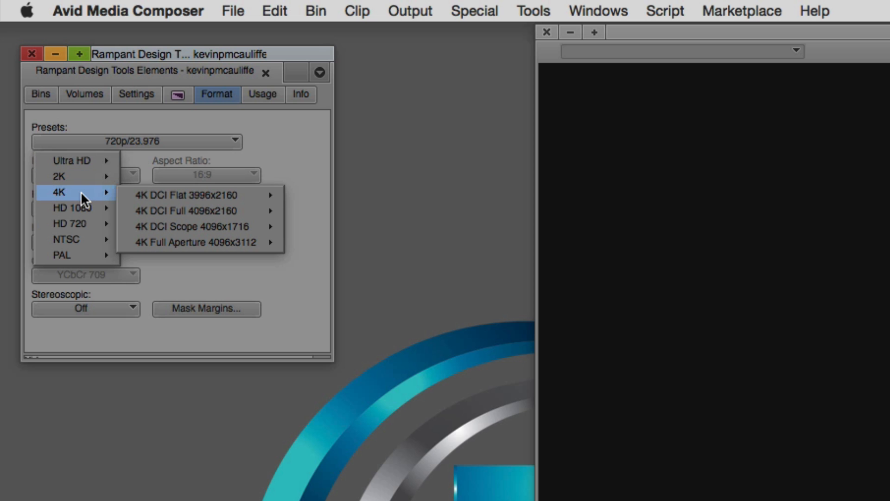
mouse_move(231, 194)
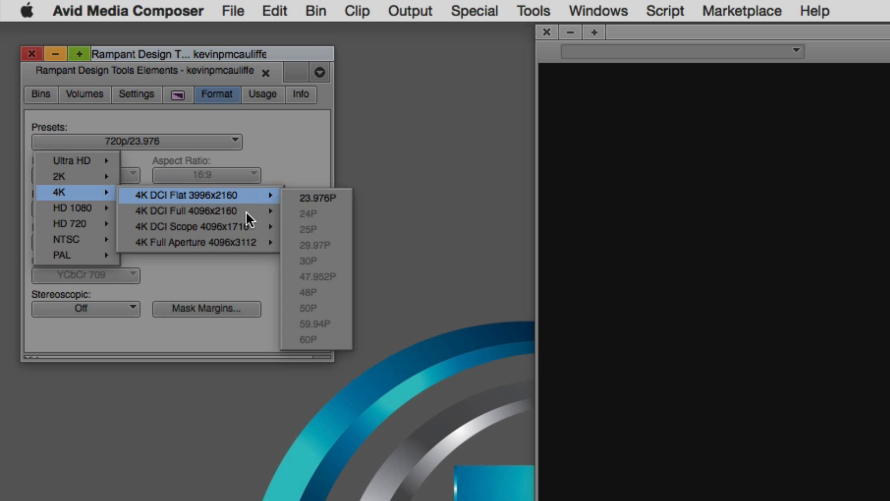
mouse_move(188, 214)
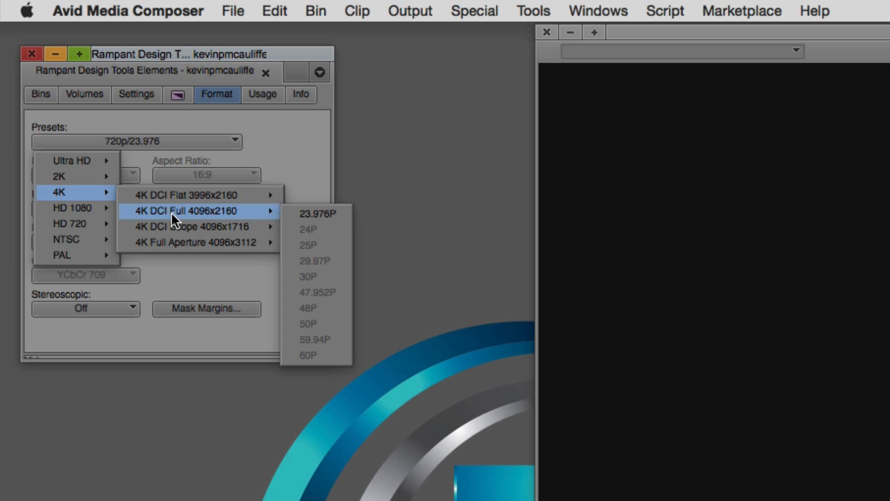
click(281, 135)
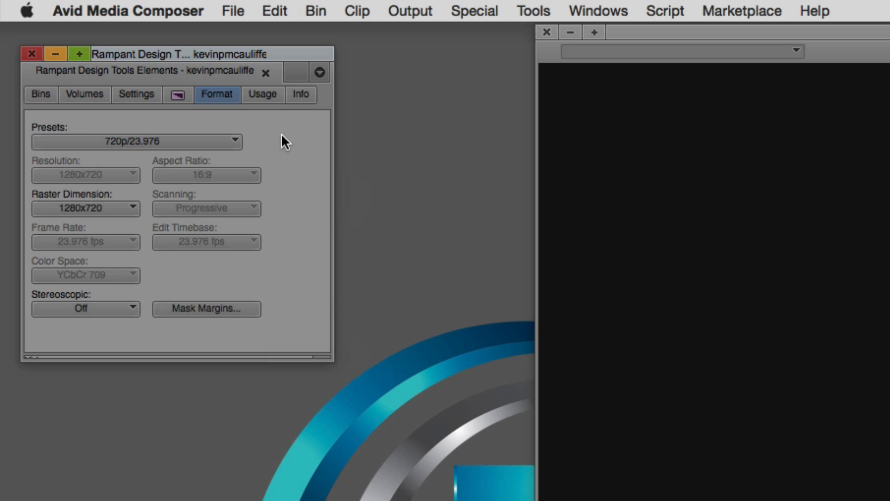
click(45, 95)
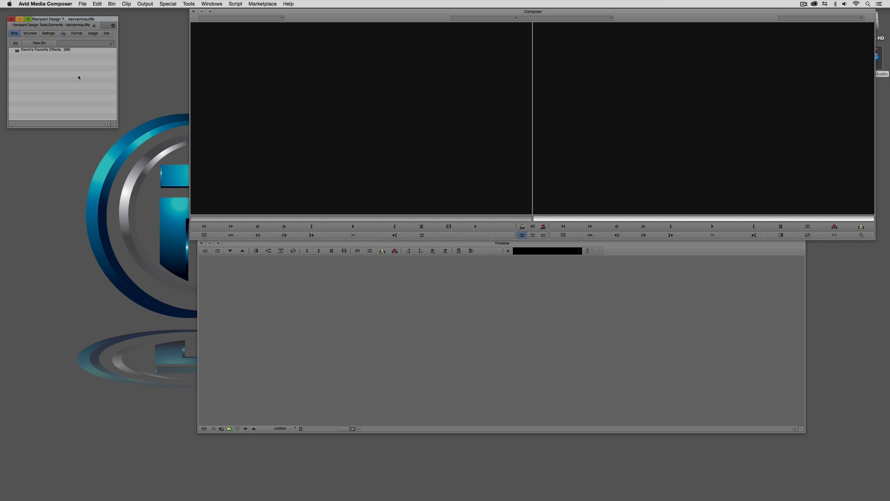
Step: AMA-link the Rampant_4K_Studio_Film_Leaks_001 folder from the Rampant Design elements directory into the project
click(83, 3)
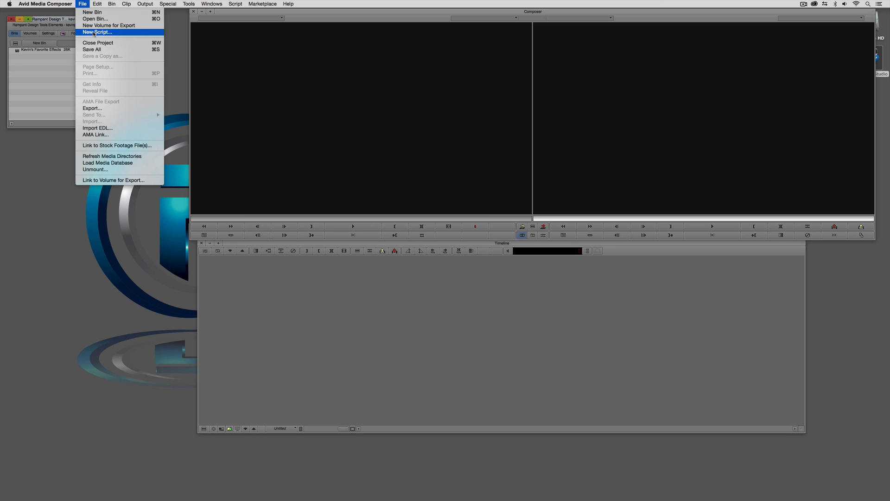
click(96, 135)
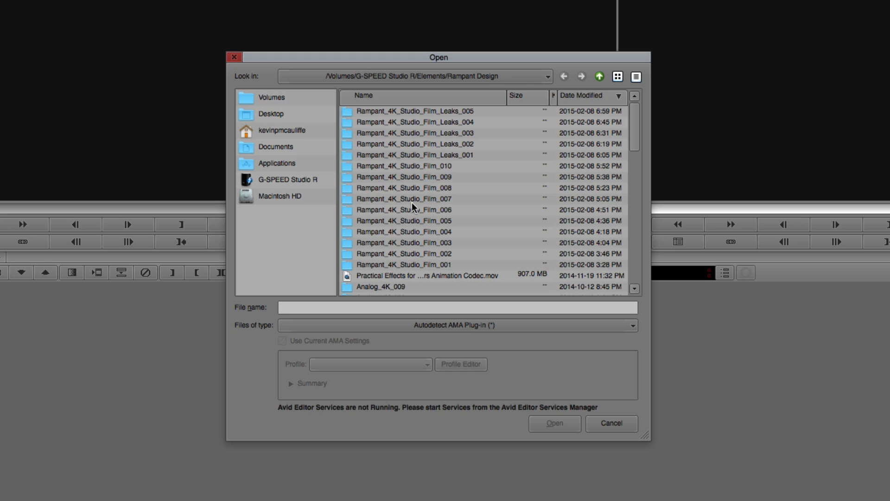
click(410, 264)
shift+click(426, 112)
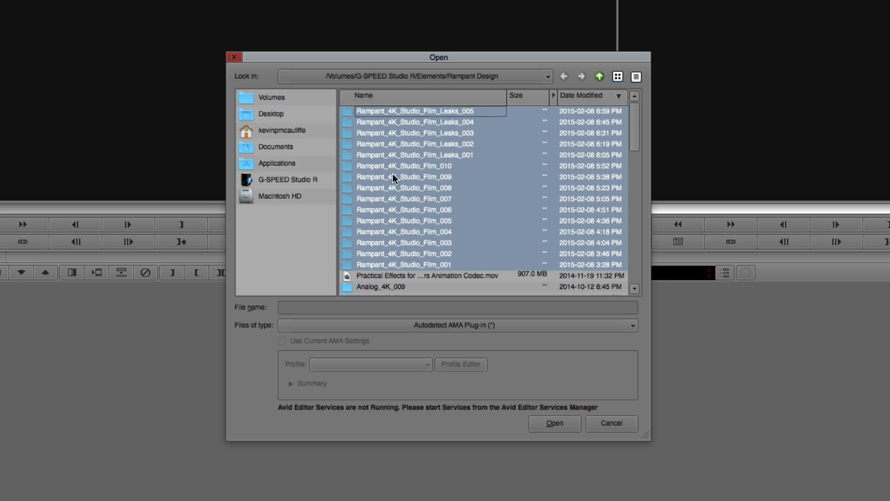
click(419, 277)
click(421, 266)
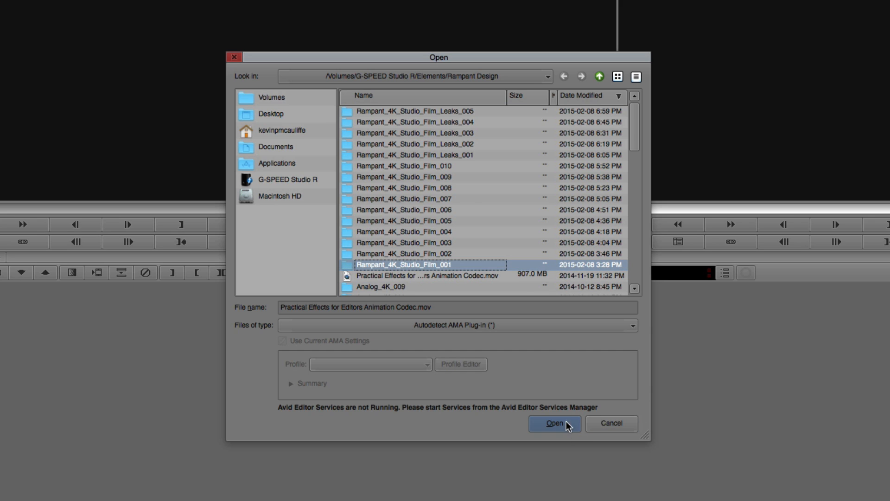
click(430, 145)
click(435, 154)
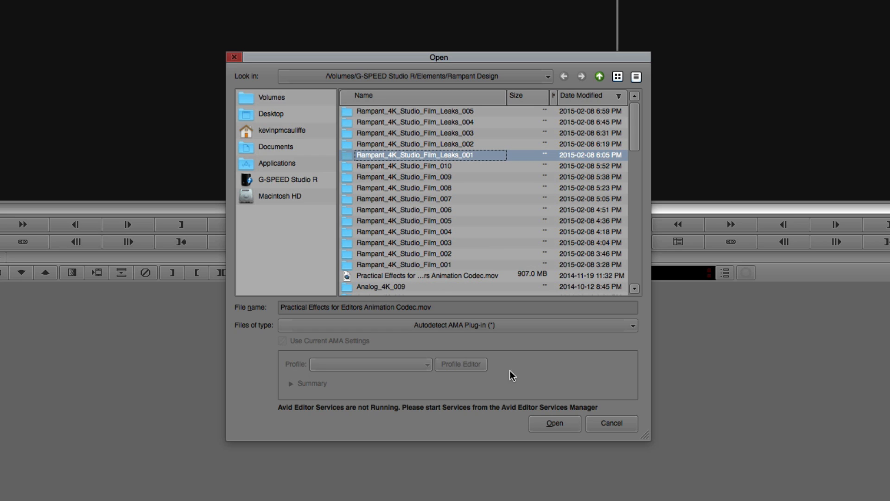
click(554, 423)
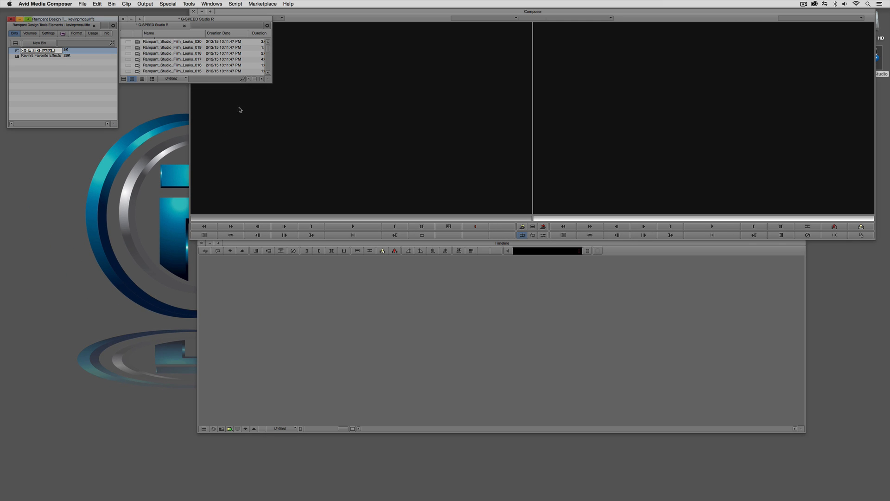
Step: Enlarge and reposition the bin of linked clips, and preview Rampant_Studio_Film_Leaks_001 from its start in the source monitor
drag(269, 78, 296, 204)
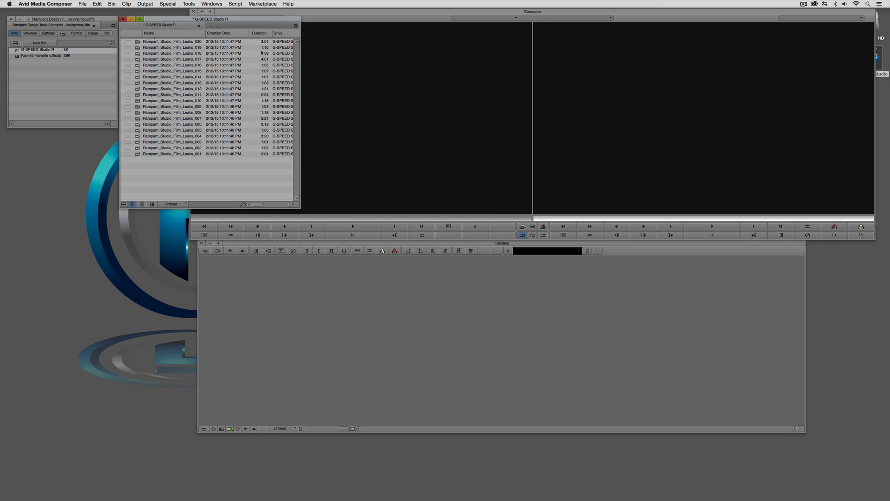
drag(227, 19, 117, 154)
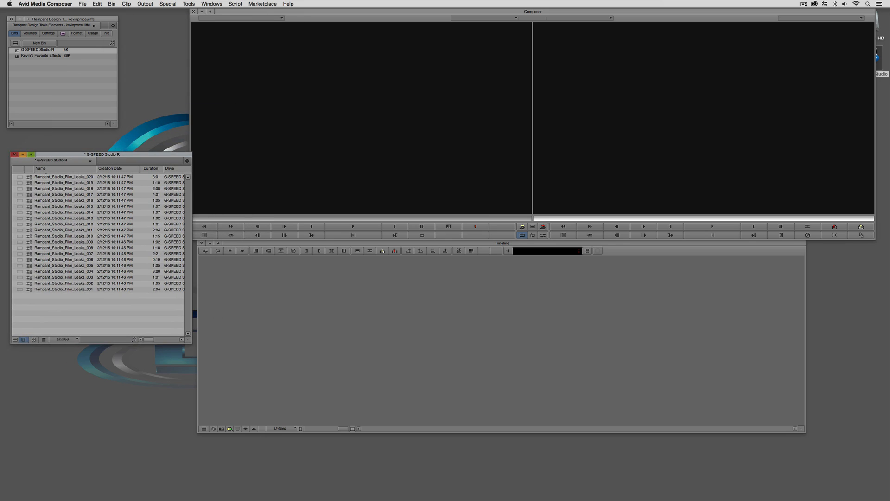
double_click(37, 289)
click(272, 218)
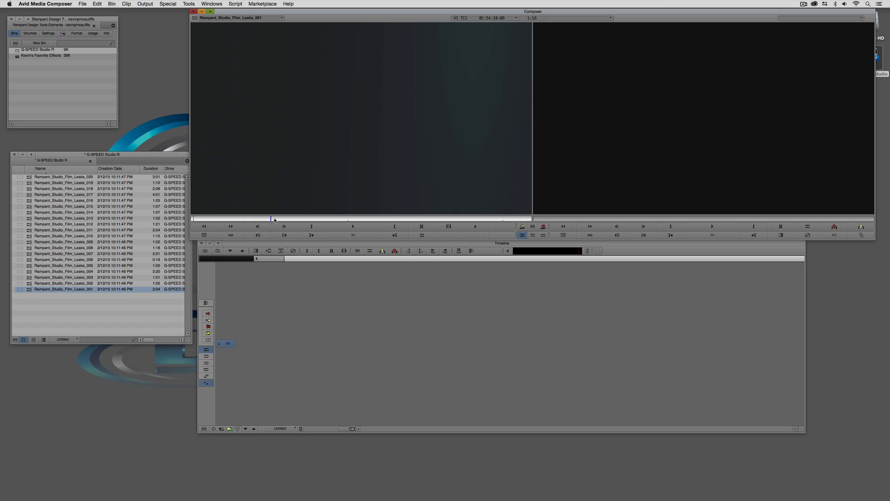
drag(274, 220, 158, 217)
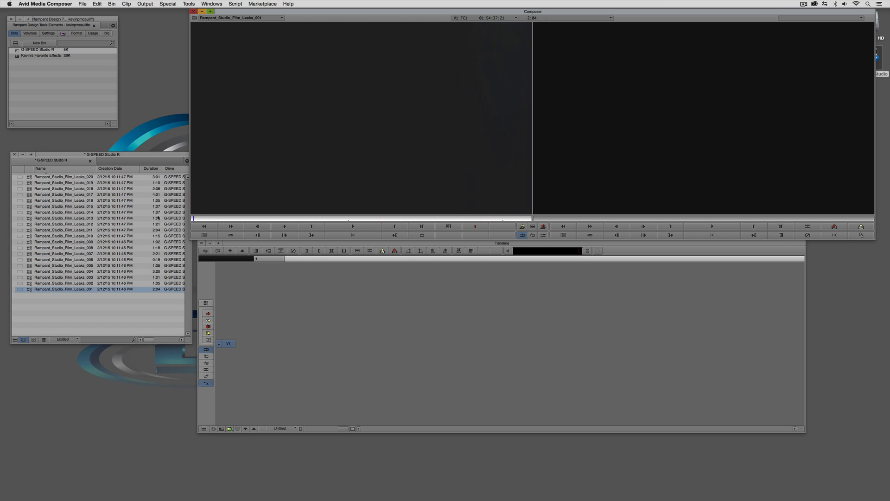
click(353, 226)
Step: Close the G-SPEED Studio R bin, delete it from the project and empty the trash
click(105, 155)
drag(105, 155, 110, 180)
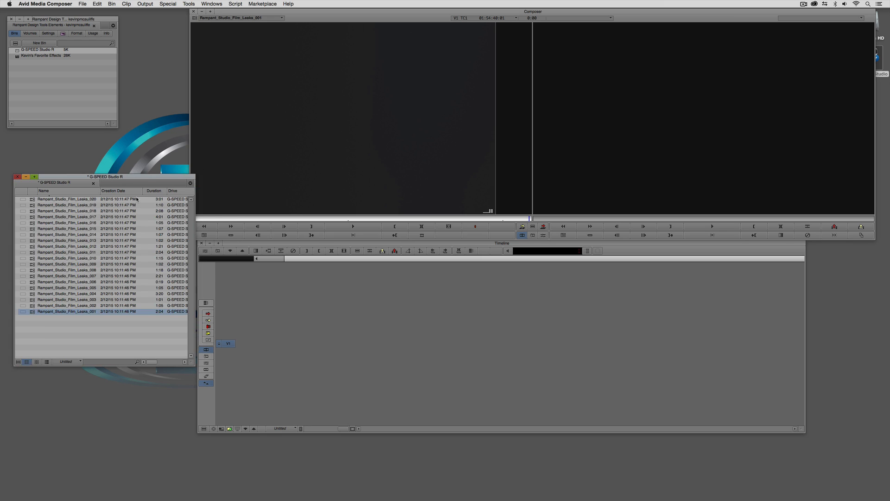
click(17, 177)
click(18, 49)
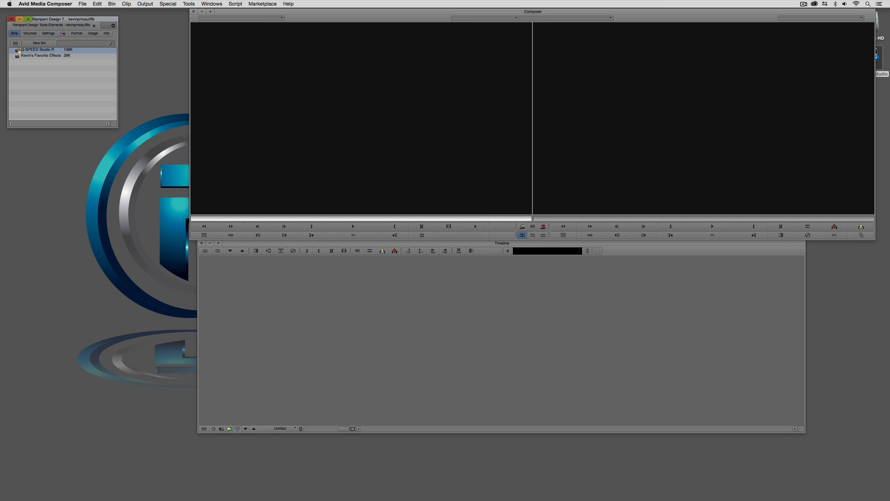
key(Delete)
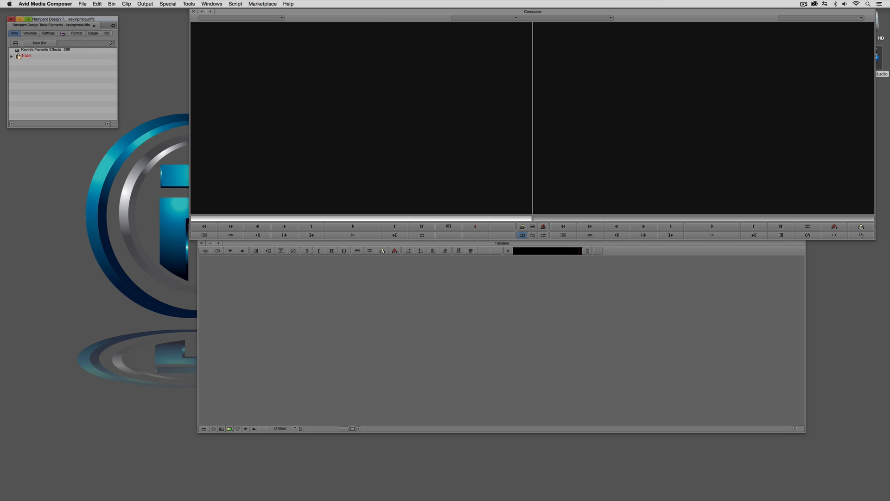
right_click(17, 56)
click(27, 90)
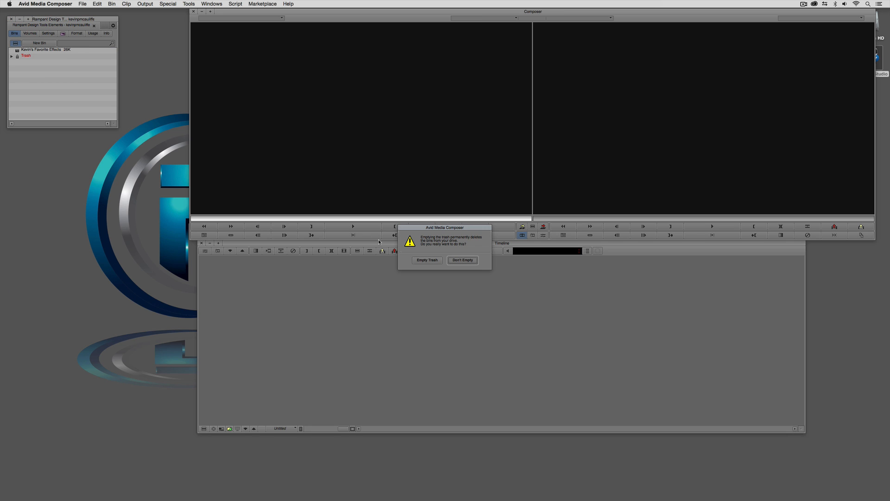
key(Return)
Step: Open the favorite effects bin, place it beside the Composer window and preview Rampant_Studio_Film_Leaks_017 in the source monitor
double_click(21, 50)
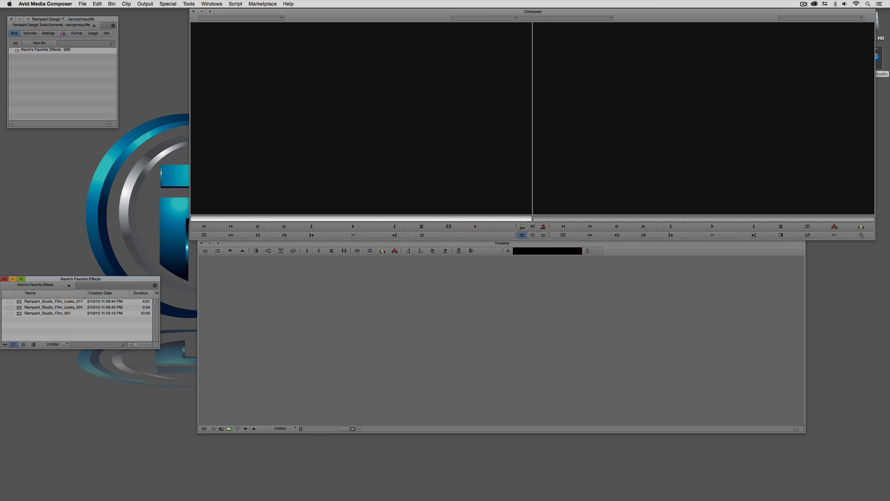
drag(50, 280, 300, 155)
click(37, 191)
click(195, 218)
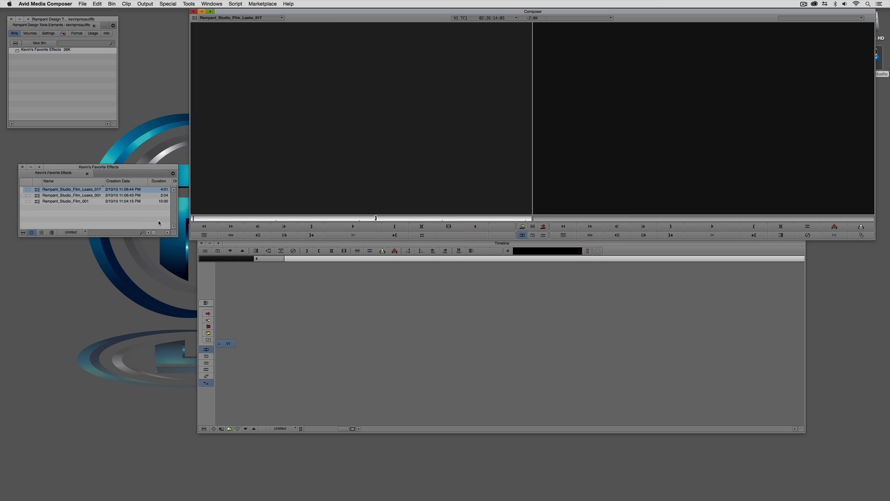
click(366, 226)
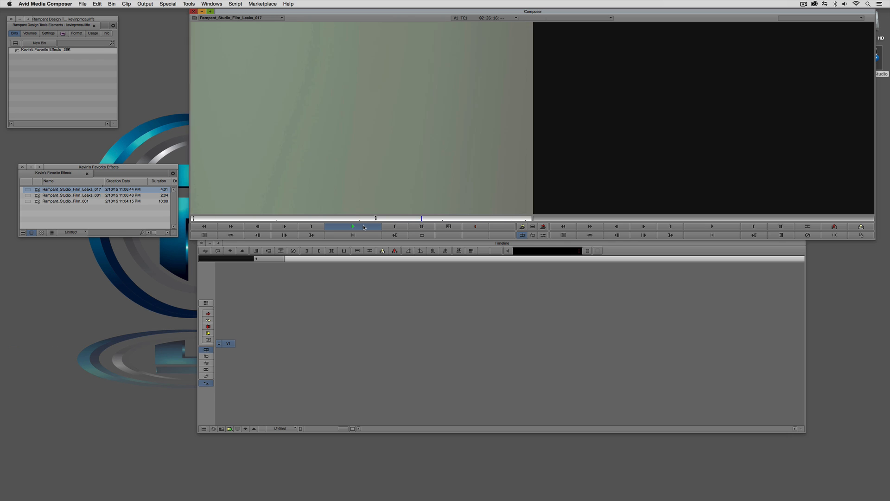
drag(359, 219, 208, 218)
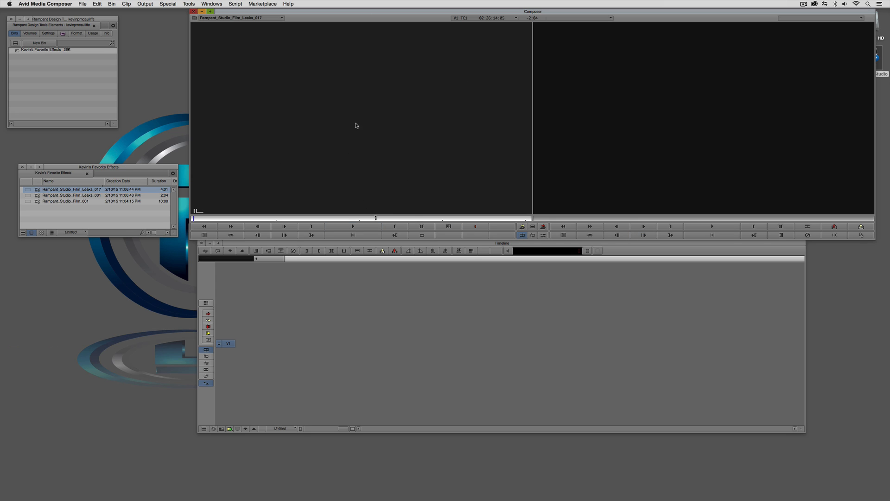
Step: Remove the full-range-to-video levels scaling transformation from the source settings of Rampant_Studio_Film_Leaks_017 and apply the change
click(37, 190)
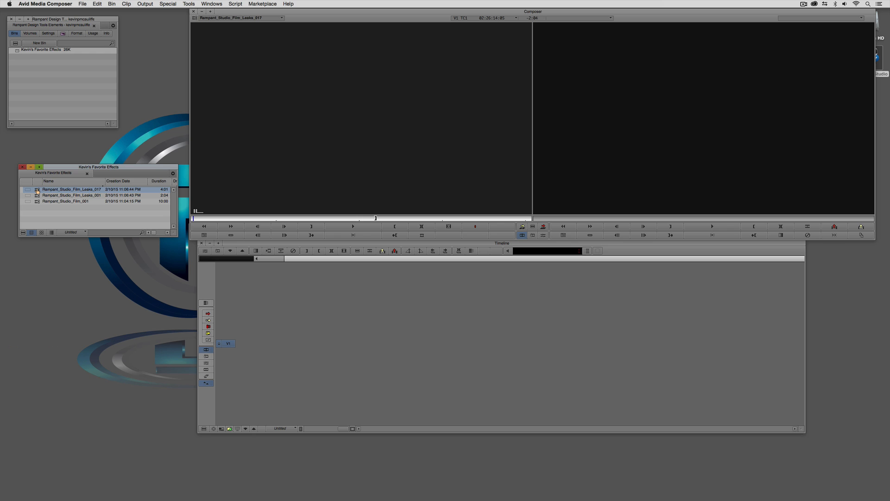
right_click(37, 191)
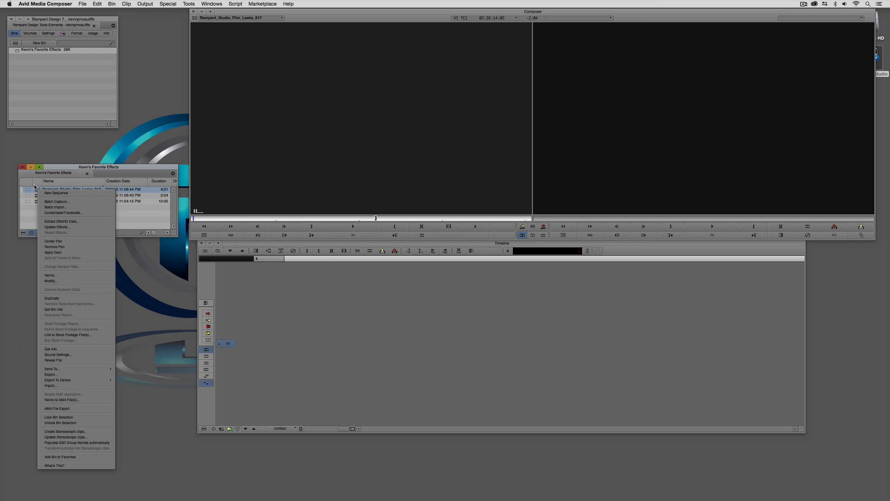
click(81, 354)
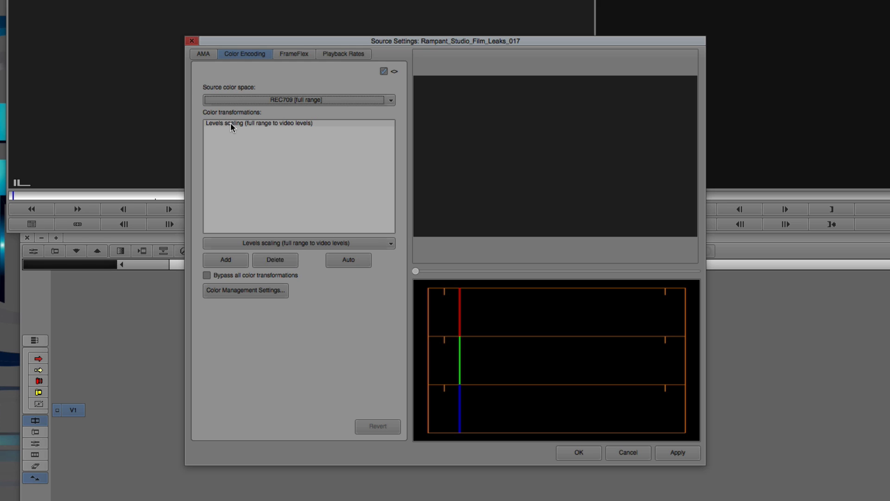
click(293, 125)
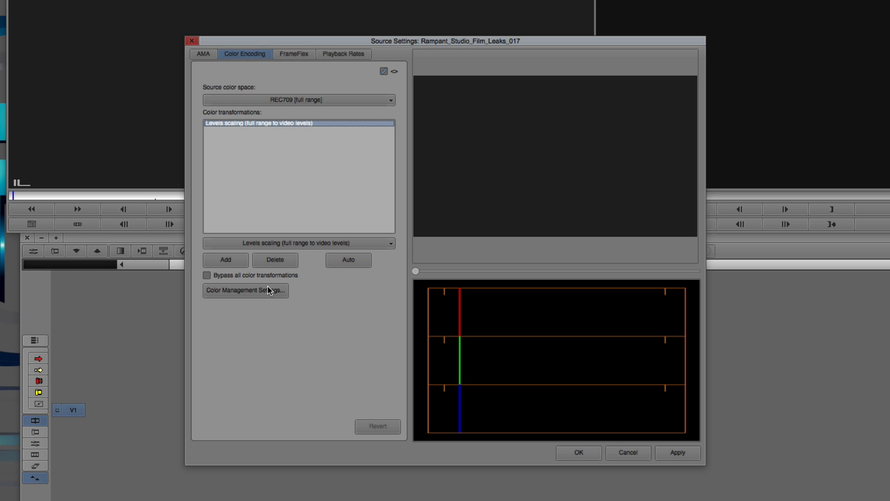
click(276, 261)
click(669, 452)
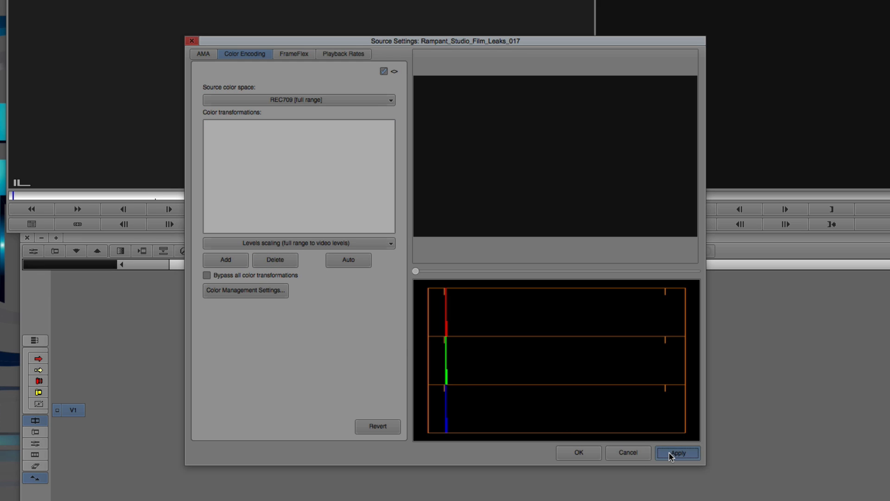
click(575, 452)
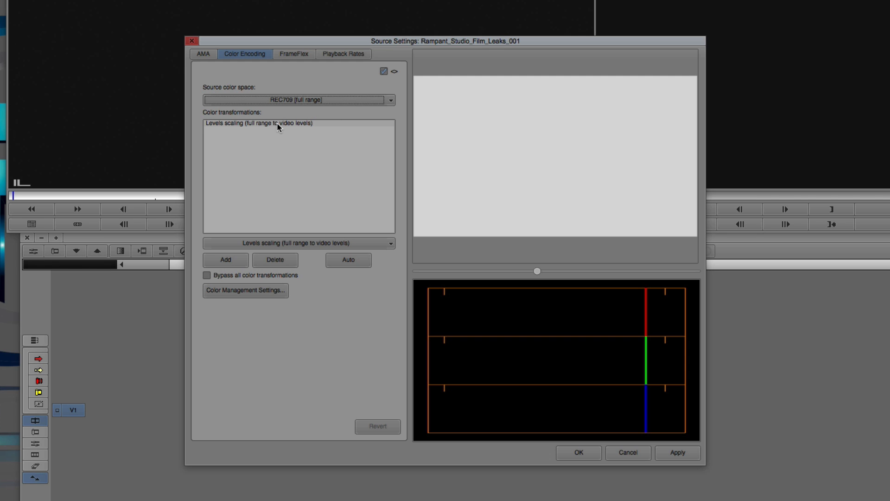
Step: Remove the full-range-to-video levels scaling transformation from the source settings of Rampant_Studio_Film_Leaks_001 and accept the change
click(277, 123)
click(291, 263)
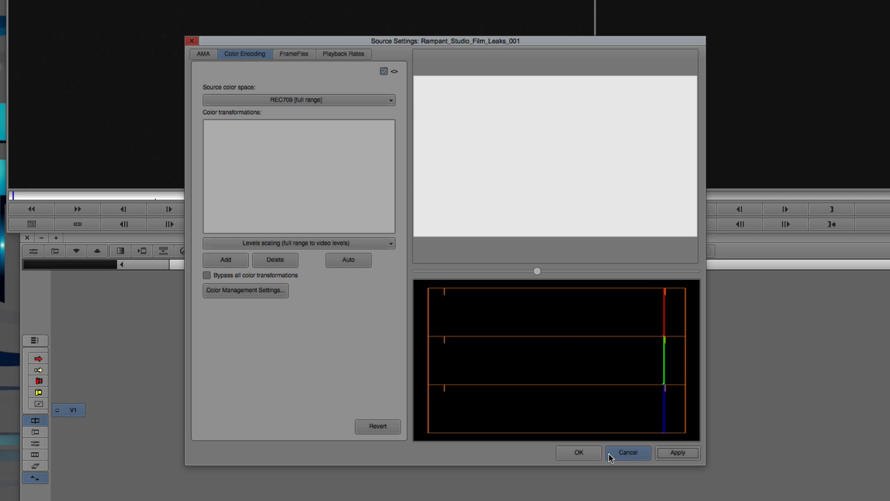
click(577, 453)
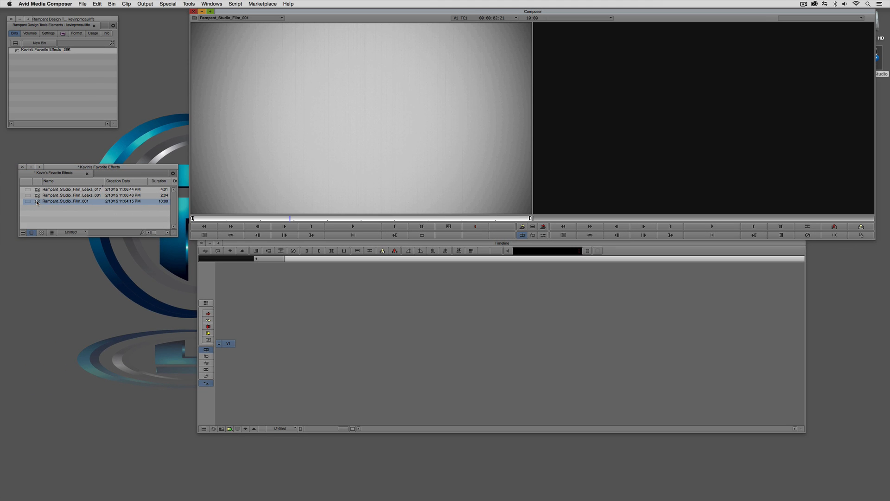
Step: Remove the full-range-to-video levels scaling transformation from the source settings of Rampant_Studio_Film_001 and apply the change
right_click(38, 202)
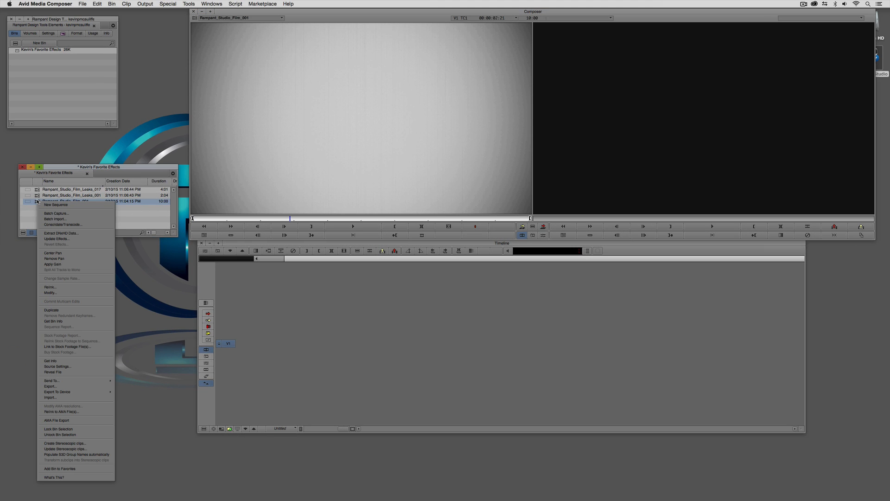
click(69, 366)
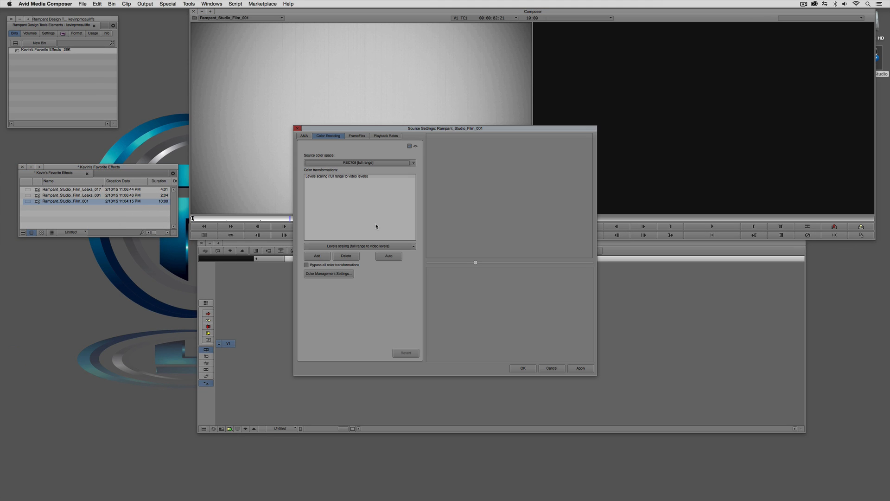
click(346, 255)
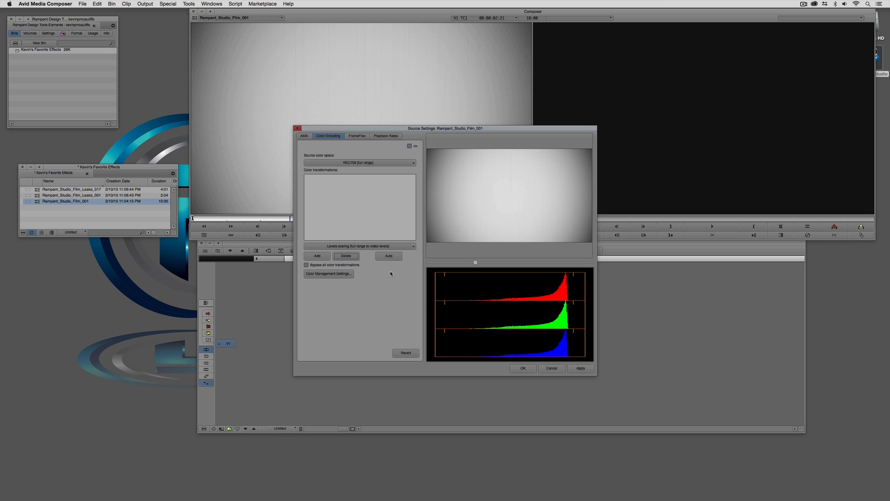
click(582, 369)
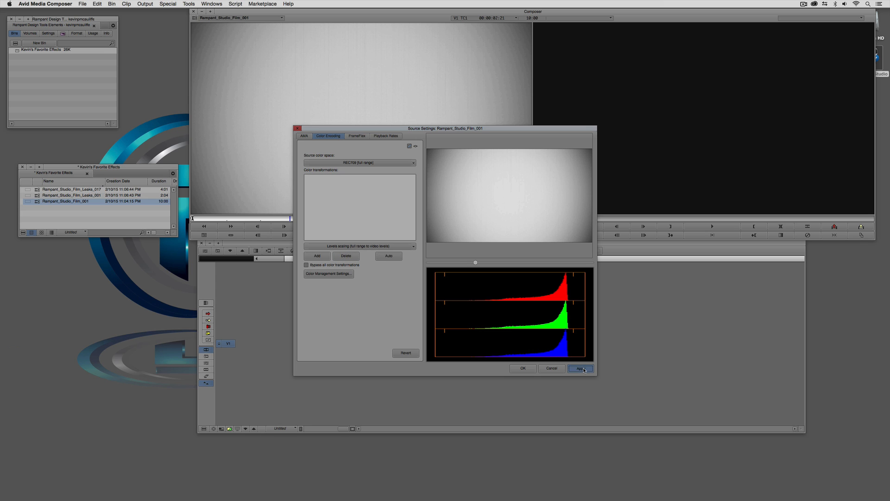
click(523, 368)
Step: Reposition the favorite effects bin and set favorite bins to show at Top of the Project Window in the bin settings
drag(112, 168, 96, 189)
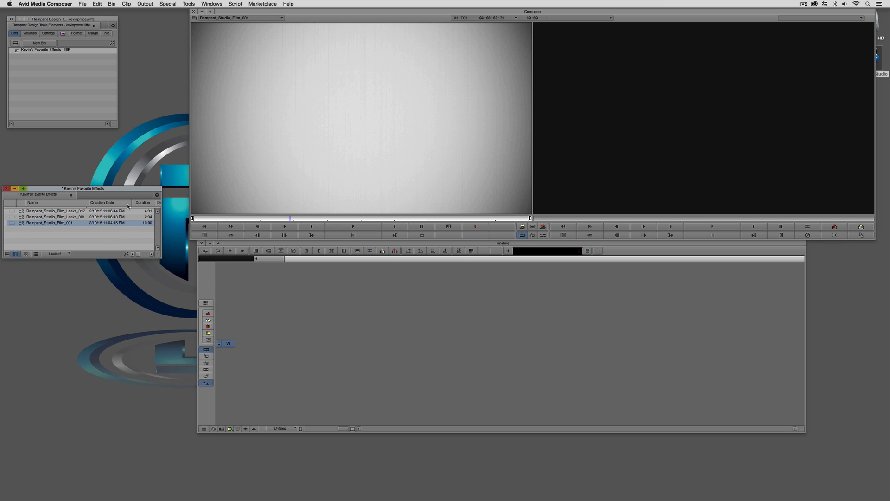
click(48, 33)
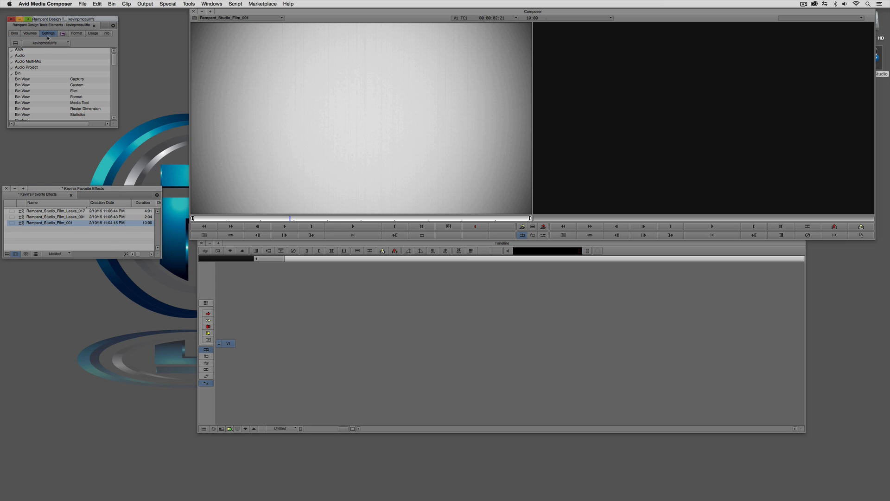
double_click(24, 74)
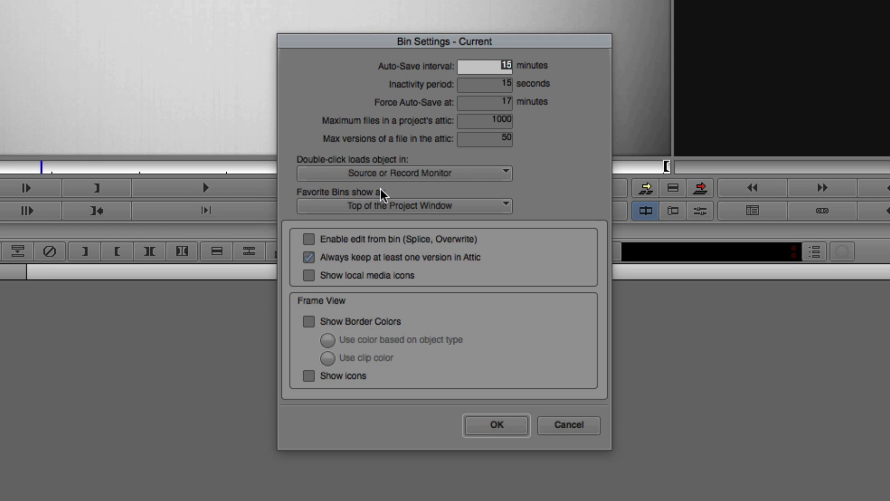
click(494, 209)
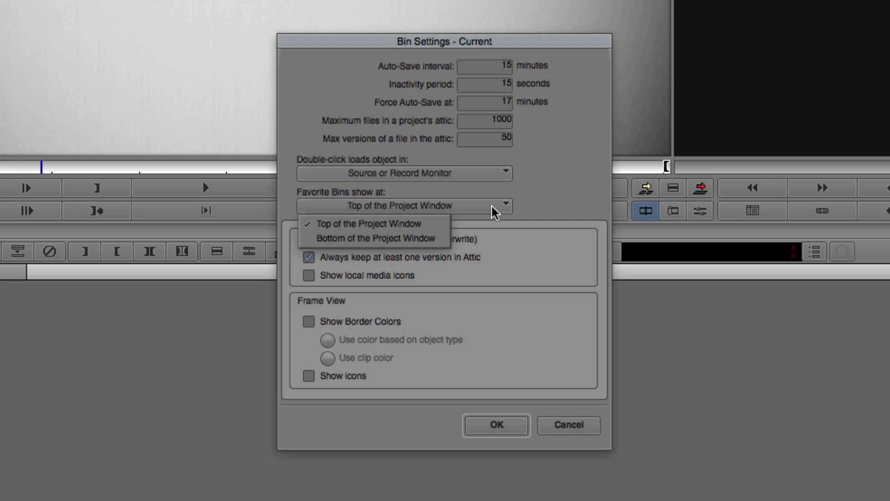
click(428, 224)
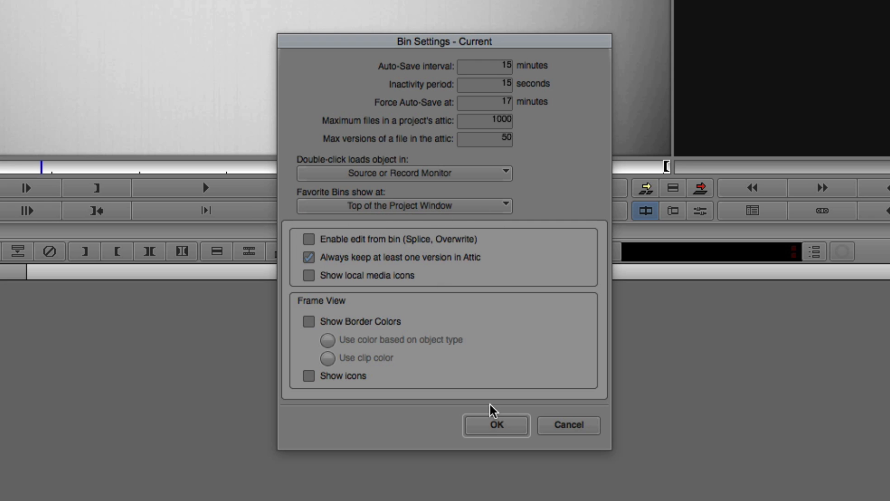
click(495, 423)
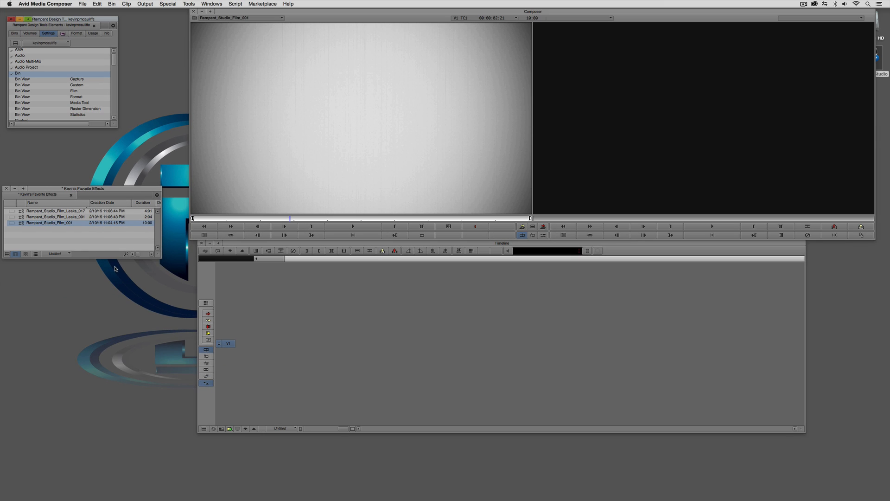
click(15, 34)
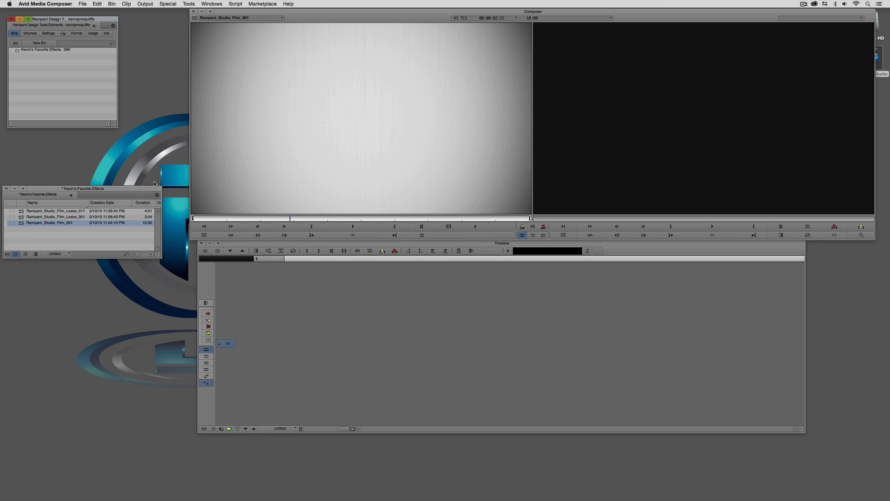
Step: Add the favorite effects bin to the favorites, close it and expand the project's Favorite Bins folder
click(110, 3)
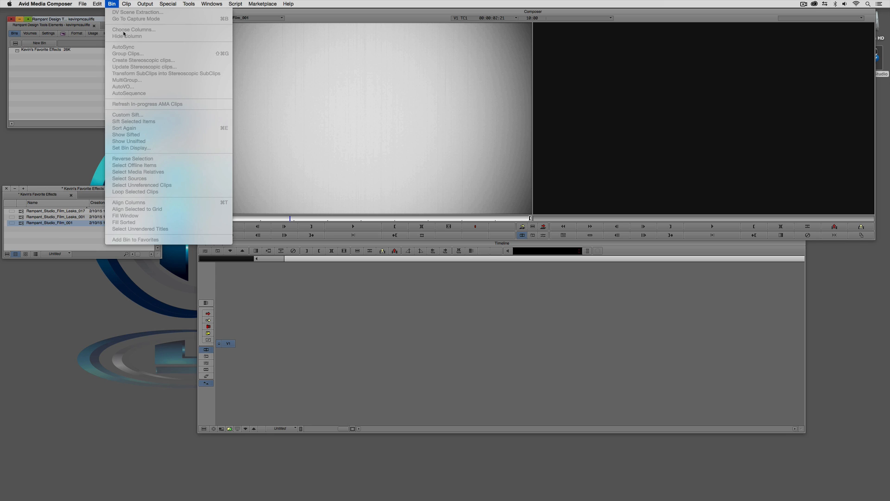
click(90, 197)
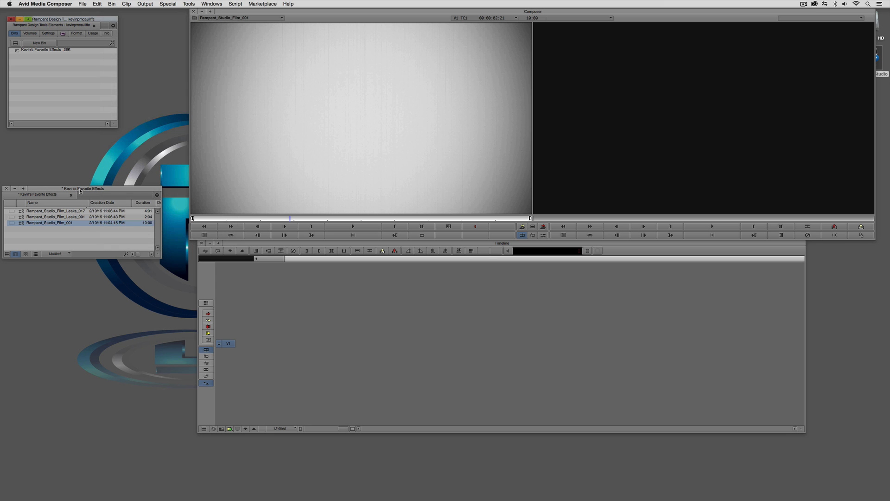
click(87, 190)
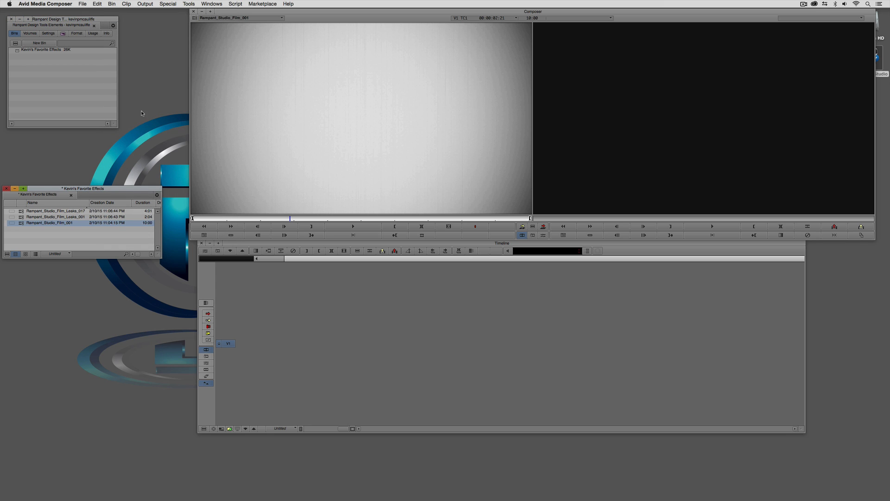
click(111, 4)
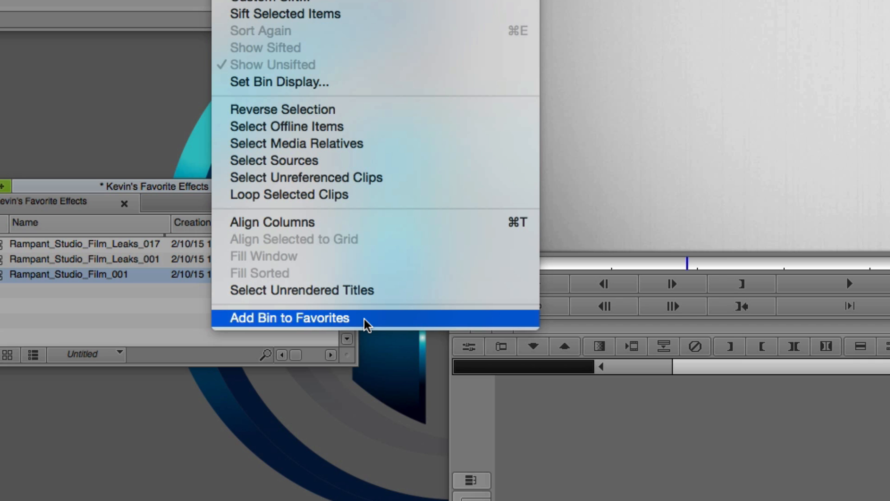
click(366, 318)
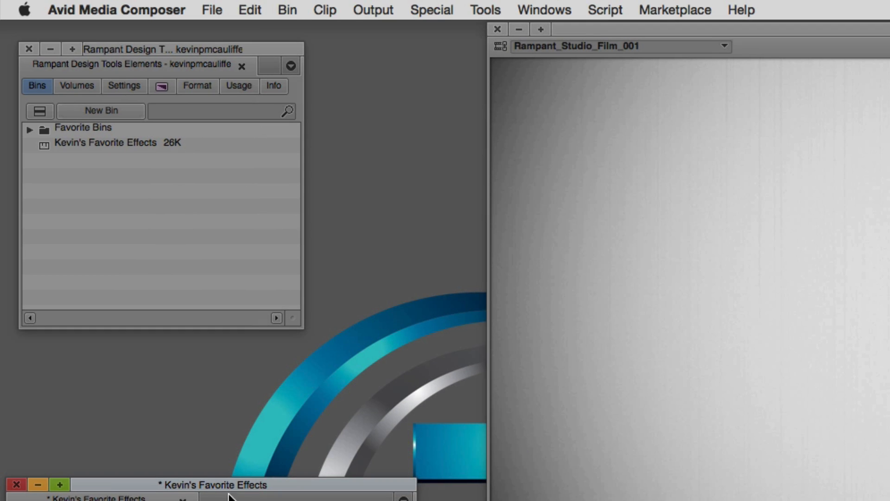
click(17, 484)
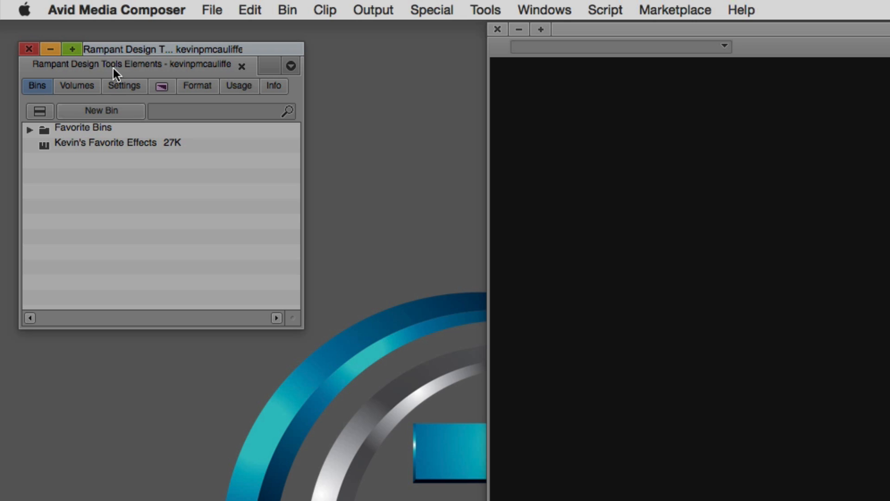
click(29, 129)
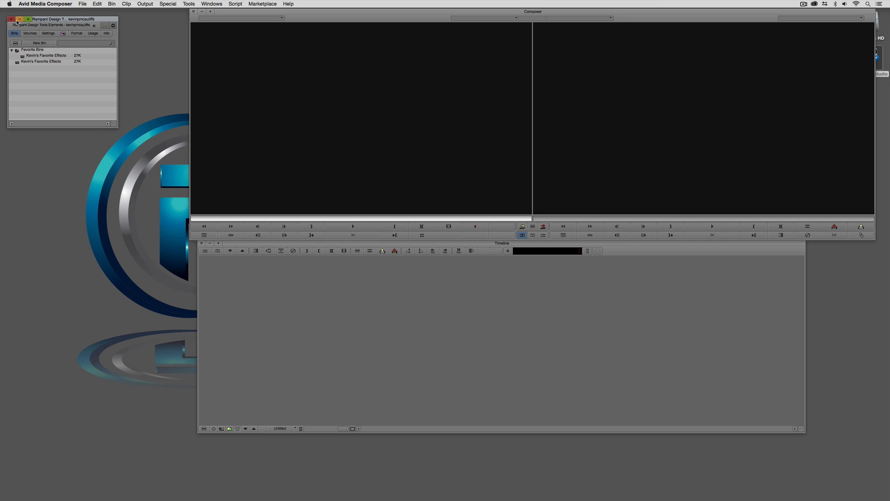
Step: Close the Rampant Design Tools Elements project and open the external 23.98 project
click(12, 19)
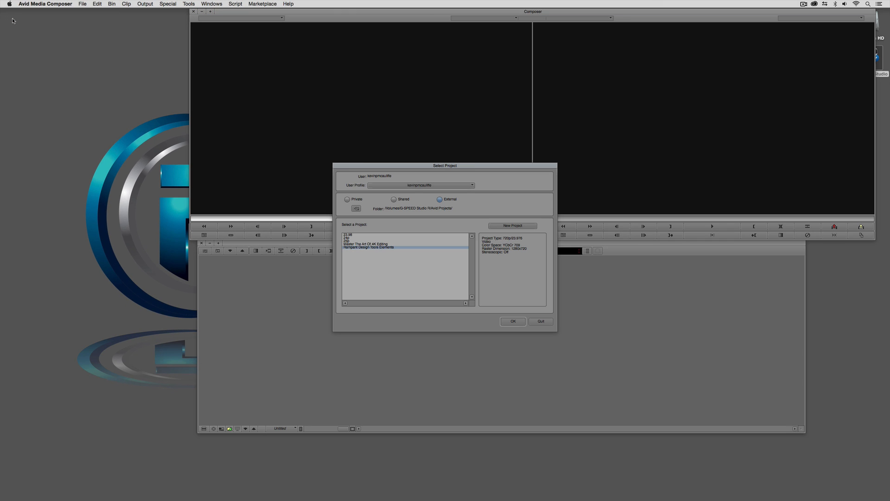
click(346, 235)
click(513, 321)
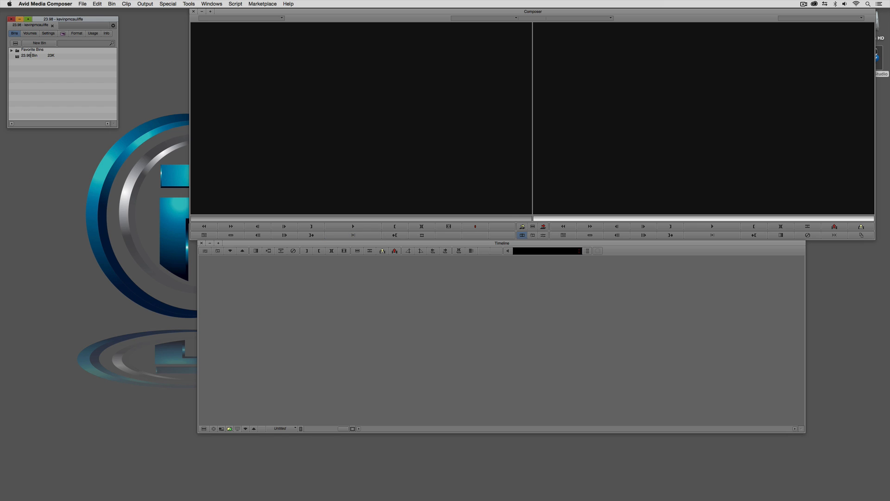
Step: Open the favorite effects bin from the Favorite Bins folder, preview Rampant_Studio_Film_Leaks_017 in the source monitor and close the bin
click(12, 50)
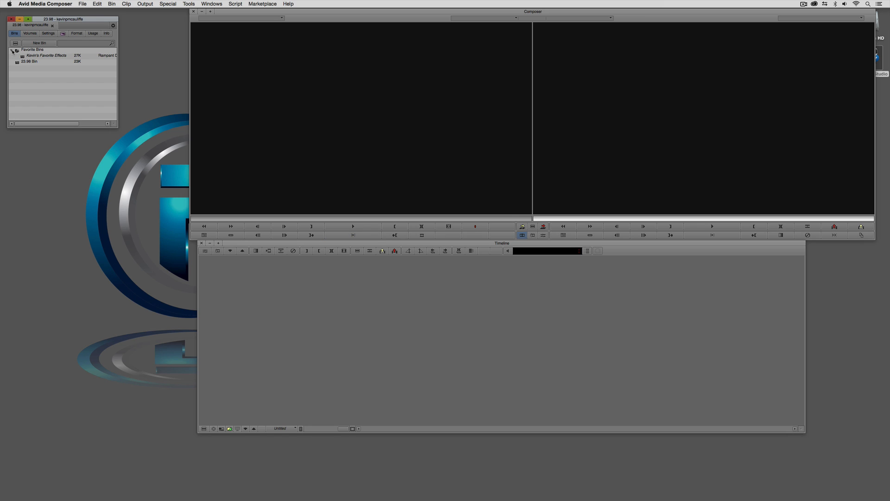
double_click(22, 56)
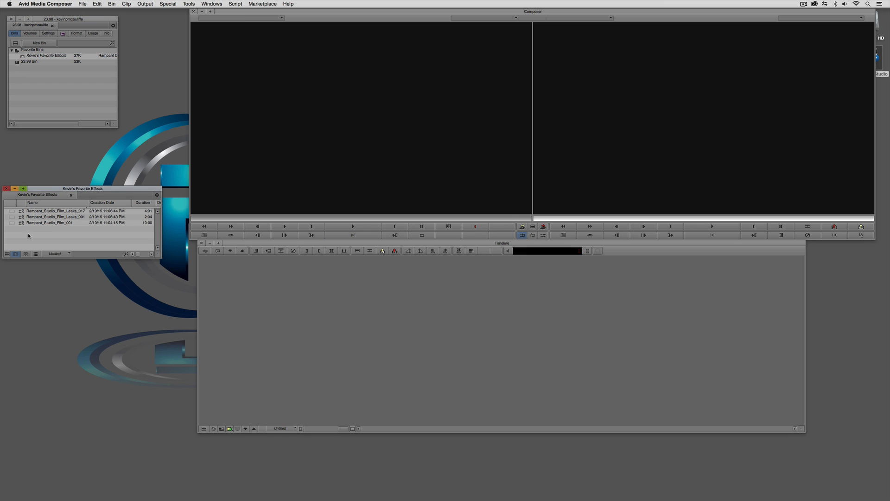
drag(20, 211, 309, 148)
key(space)
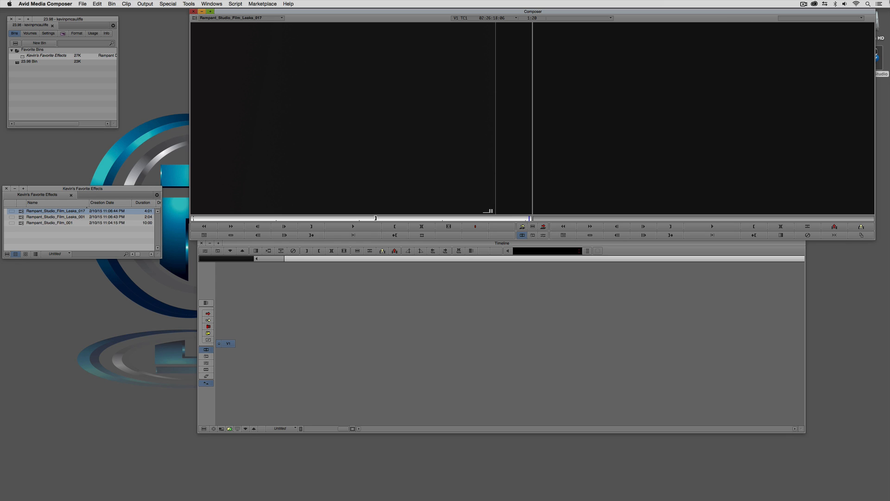
click(6, 188)
Step: Open the 23.98 Bin and splice a 4:00 section of its first motorcycle clip into a new sequence
double_click(17, 63)
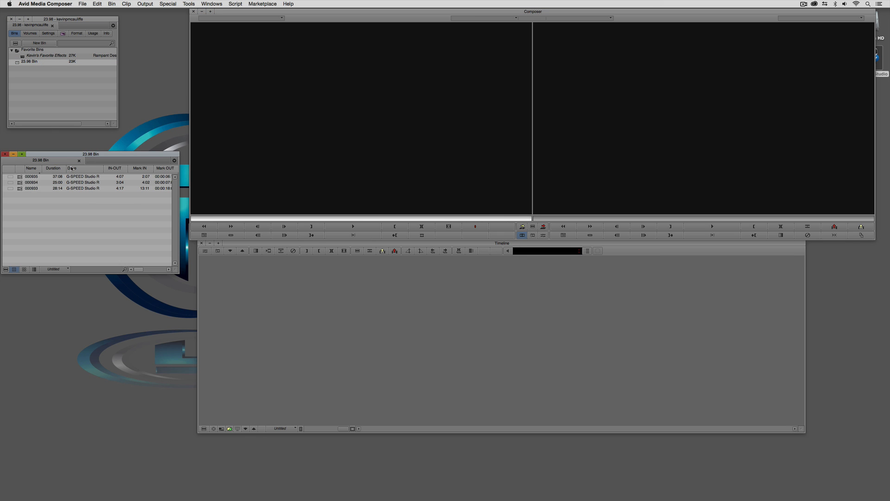
drag(20, 178, 339, 204)
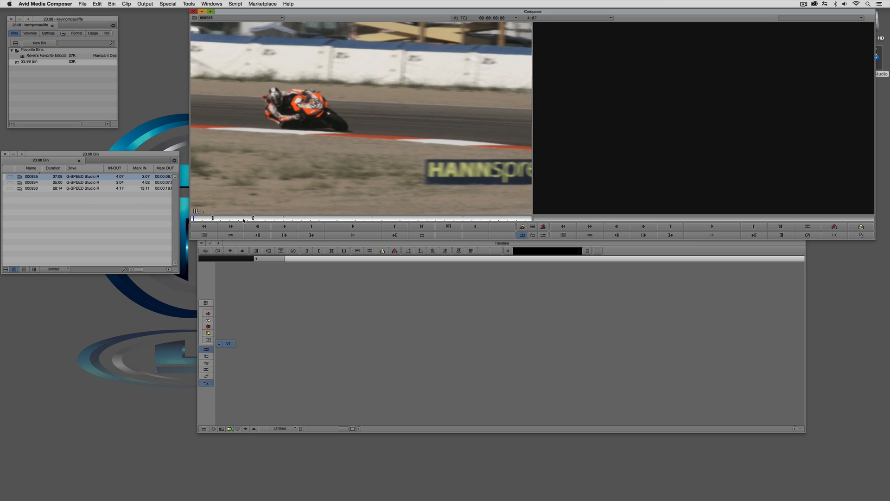
drag(244, 220, 351, 219)
key(o)
key(o)
key(v)
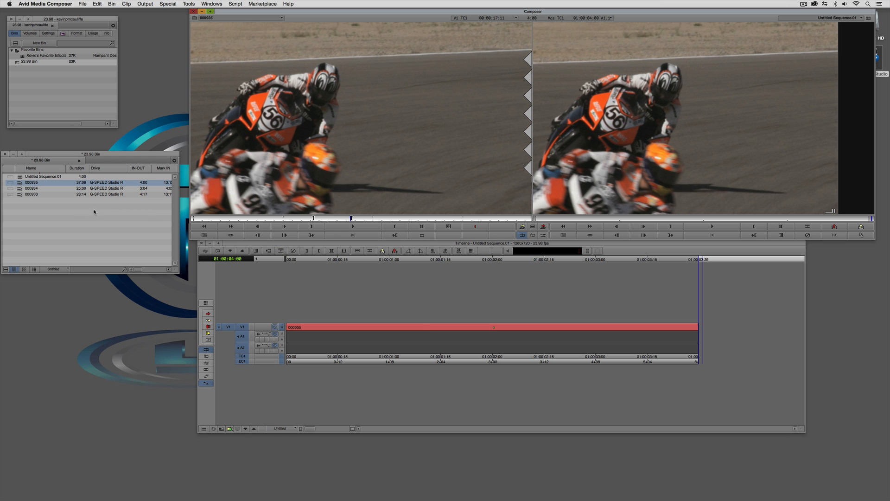
Step: Load the second motorcycle clip from the 23.98 Bin, mark a section and splice it onto the end of the sequence
double_click(20, 188)
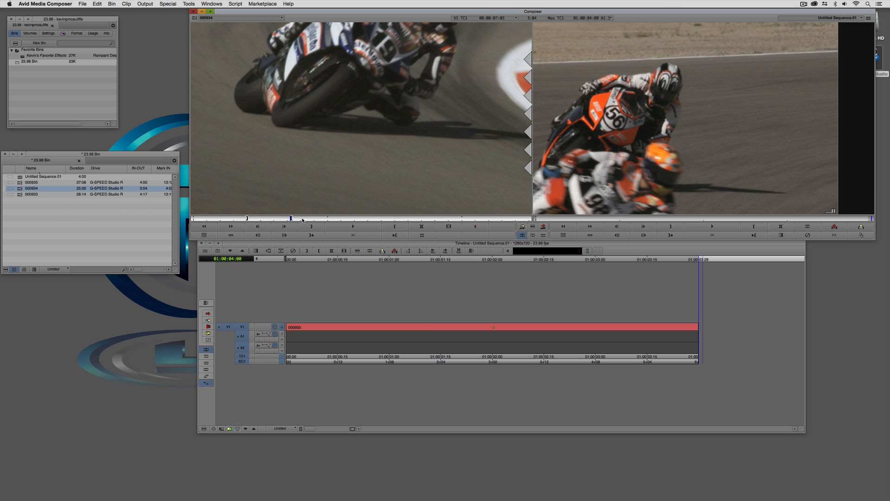
drag(302, 219, 397, 213)
drag(395, 213, 365, 222)
key(o)
key(o)
key(i)
key(v)
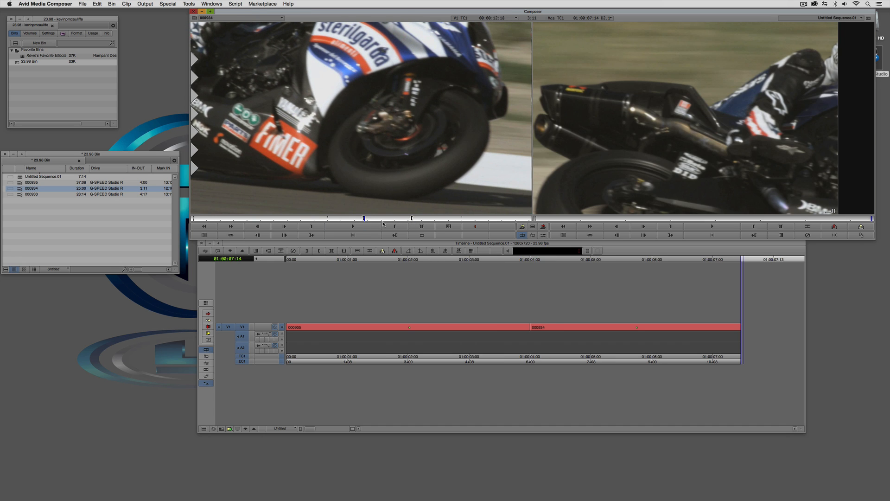
Step: Load the third motorcycle clip from the 23.98 Bin and splice its marked section onto the end of the sequence
double_click(20, 194)
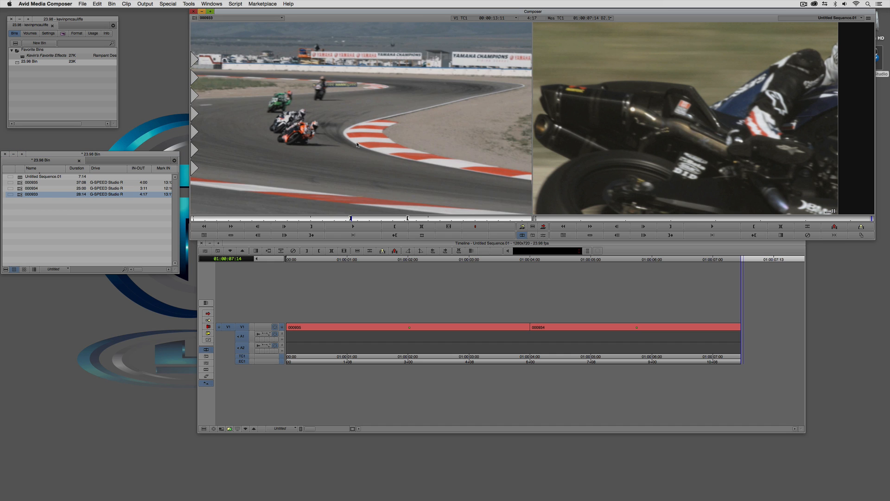
click(368, 219)
mouse_move(374, 220)
mouse_down()
mouse_move(342, 219)
mouse_move(372, 220)
mouse_up()
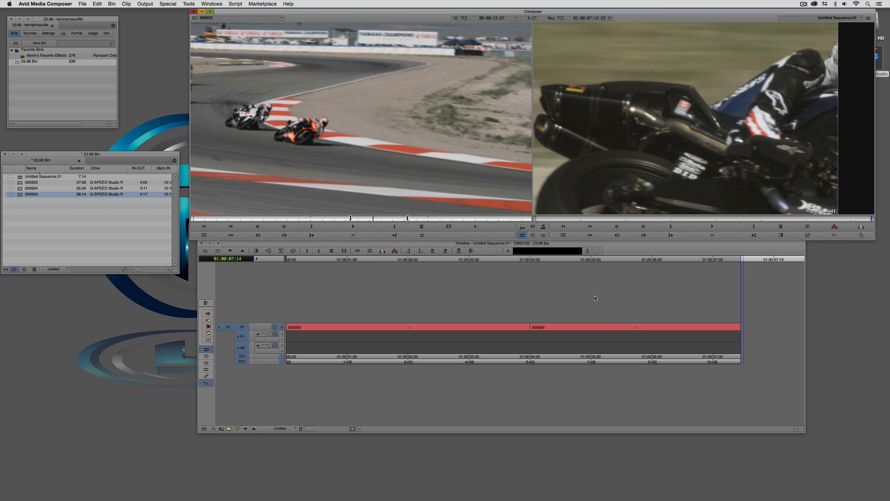
key(v)
Step: Park the sequence at 01:00:02:19 in the first clip, reopen the favorite effects bin and place it below the 23.98 Bin
drag(623, 332, 355, 338)
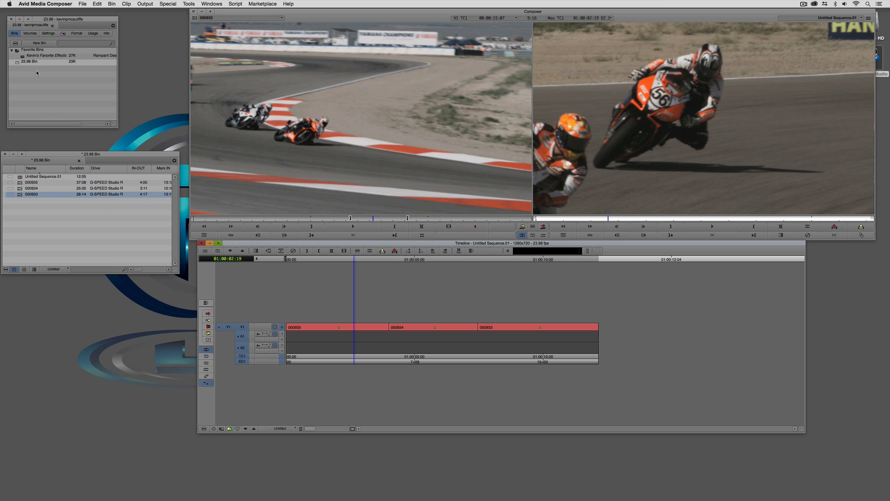
double_click(22, 56)
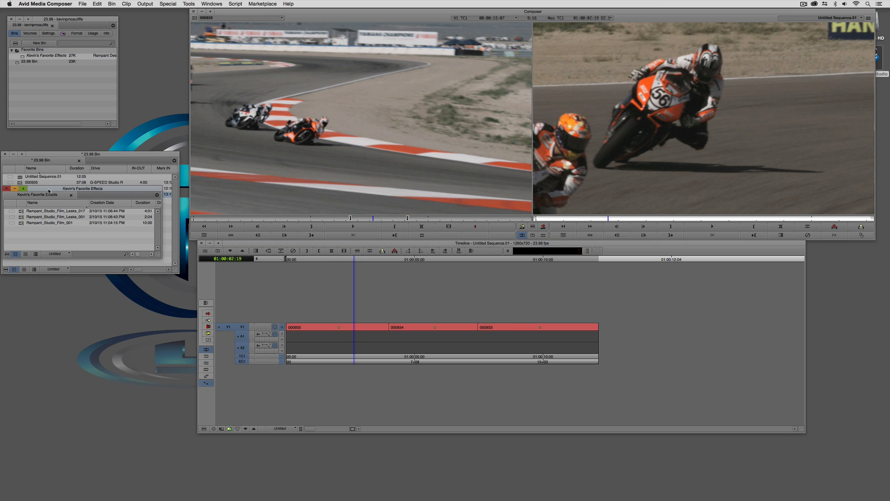
drag(49, 190, 50, 274)
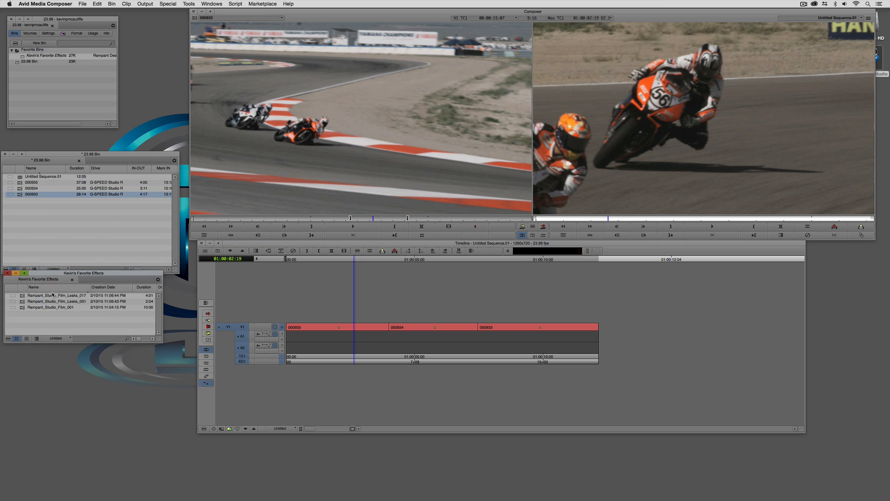
Step: Load Rampant_Studio_Film_Leaks_001 from the favorite effects bin, park it mid-clip, add video track V2 and patch the source onto it
double_click(21, 302)
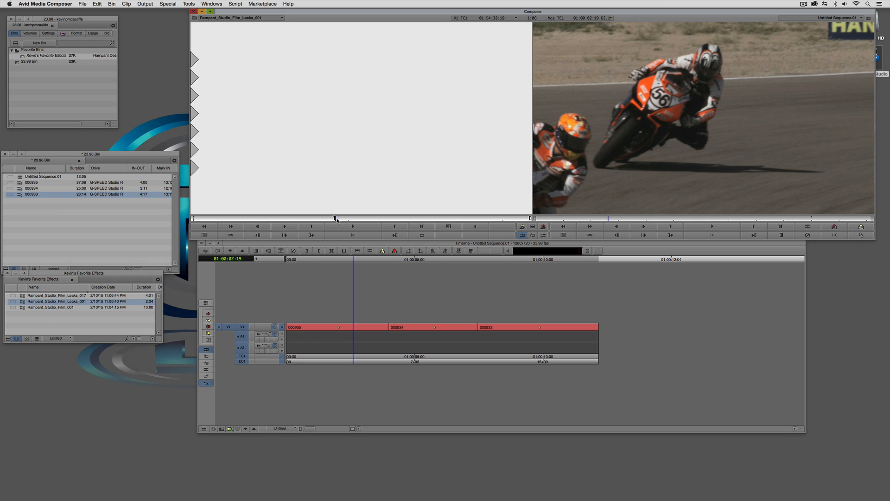
mouse_move(337, 219)
mouse_down()
mouse_move(310, 219)
mouse_move(385, 219)
mouse_move(334, 214)
mouse_up()
key(super+y)
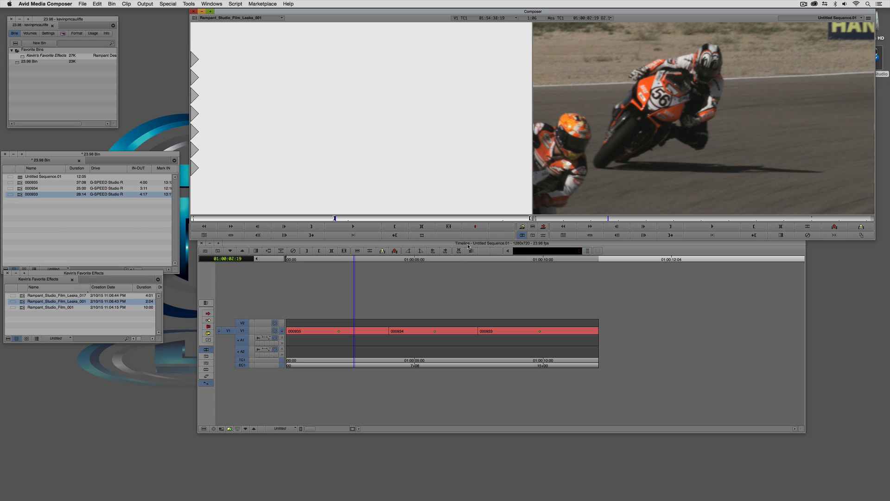
click(241, 351)
click(241, 340)
click(242, 331)
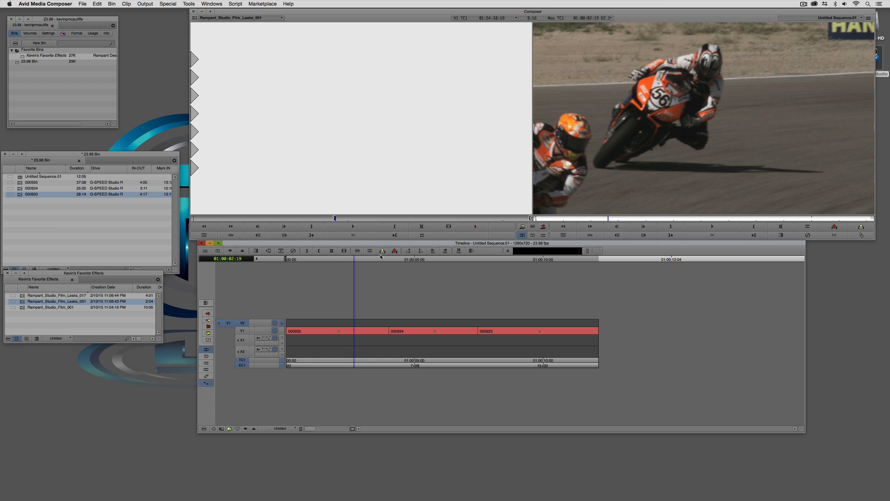
Step: Overwrite the loaded film leak onto V2 starting at the cut between the first and second motorcycle clips, 01:00:04:00
super+click(392, 360)
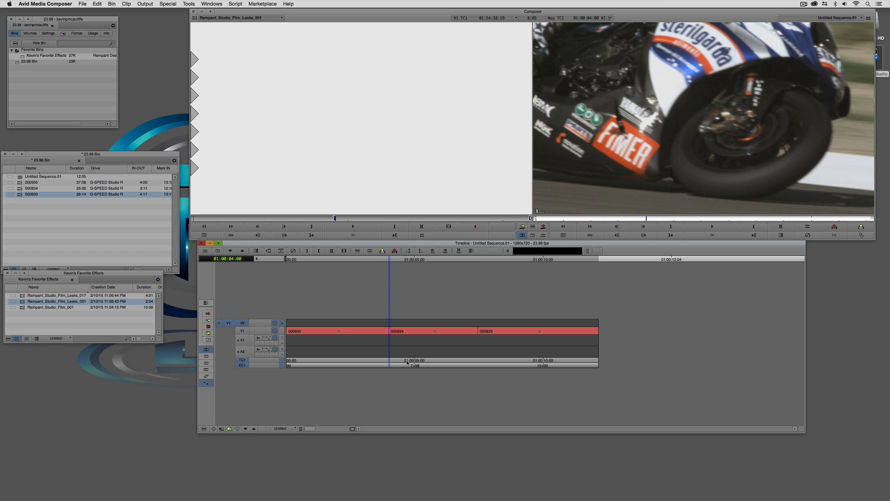
key(i)
key(b)
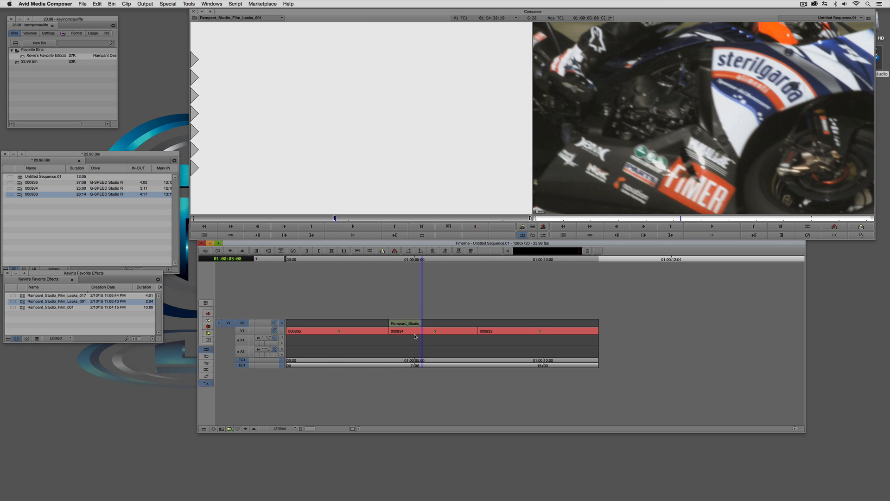
Step: Trim the head of the V2 film leak back to 01:00:03:03 so it overlaps the first cut, and play the transition
super+click(384, 332)
key(u)
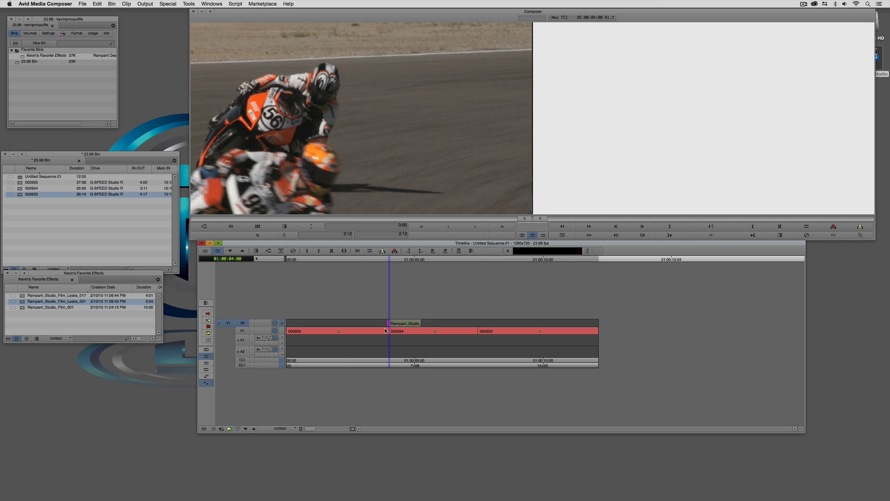
drag(389, 323, 314, 323)
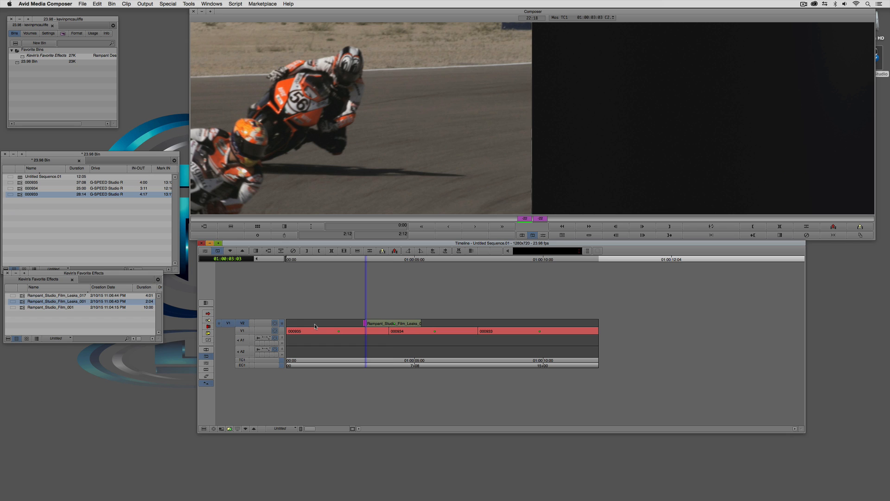
click(347, 327)
key(space)
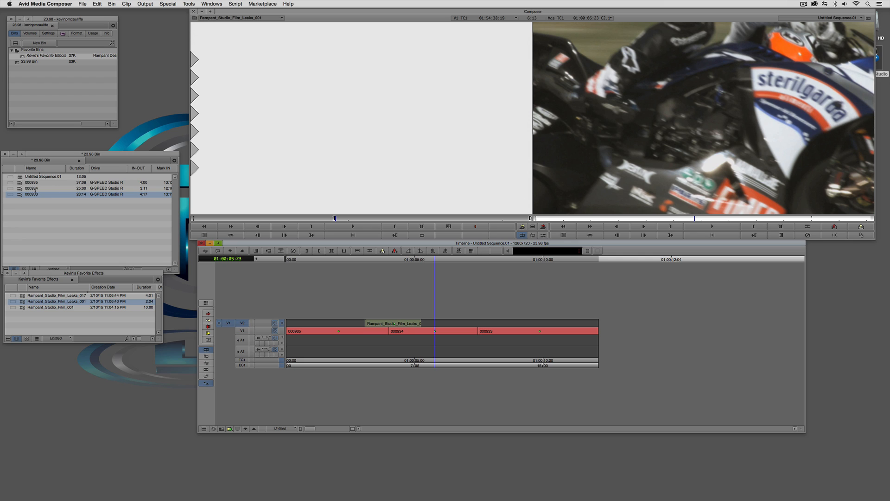
Step: Load Rampant_Studio_Film_Leaks_017, park it mid-clip and overwrite it onto V2 at the third motorcycle clip's start, 01:00:07:14
drag(22, 296, 324, 148)
drag(363, 220, 376, 218)
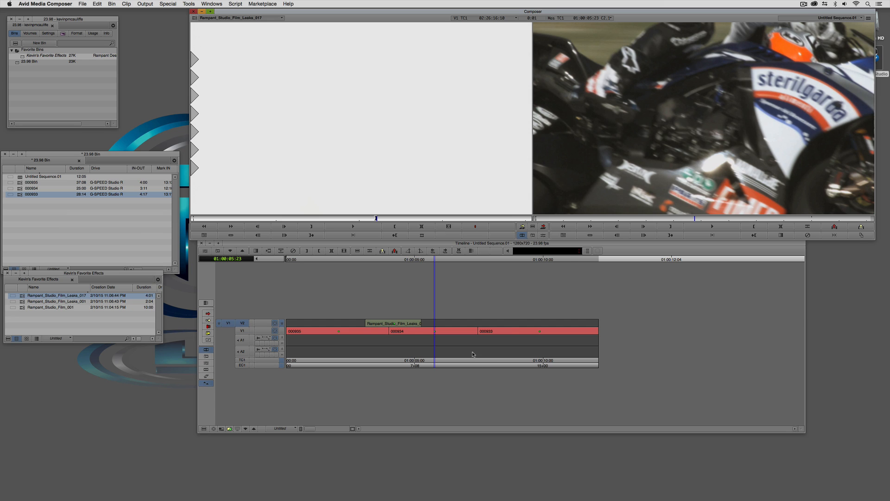
super+click(473, 354)
key(i)
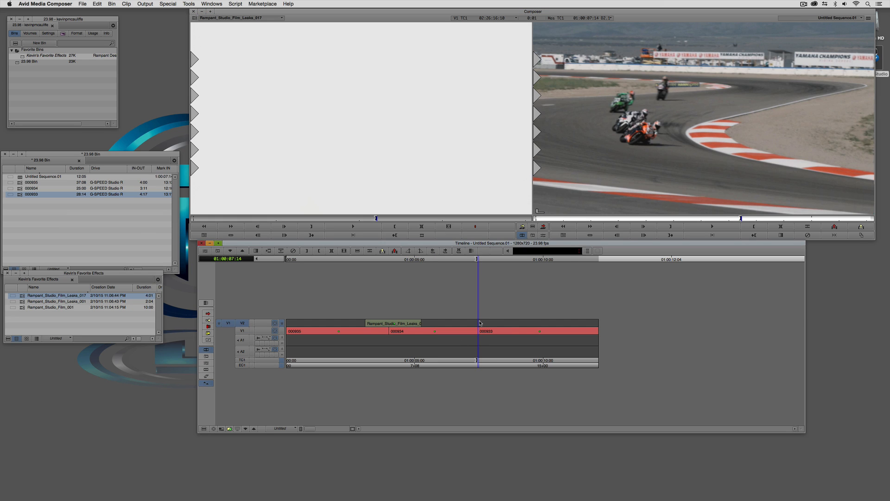
key(b)
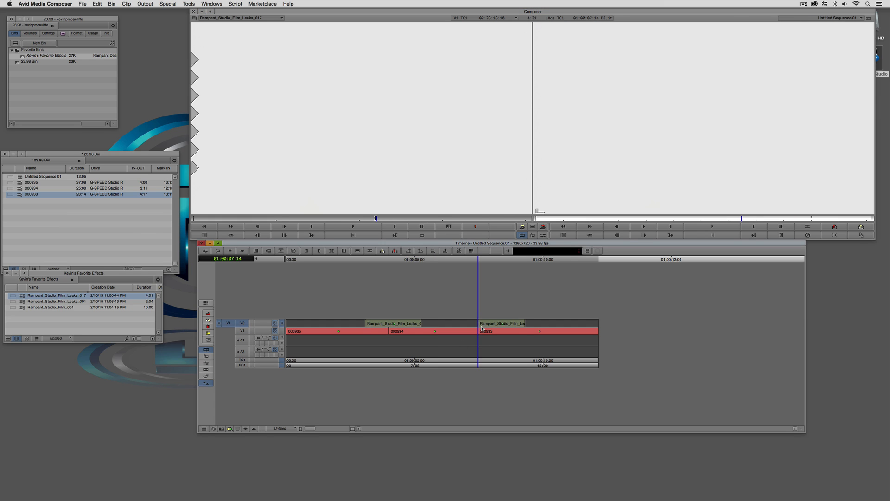
Step: Trim the head of the second film leak back to the end of the first leak and play the sequence
key(u)
drag(474, 322, 332, 328)
key(u)
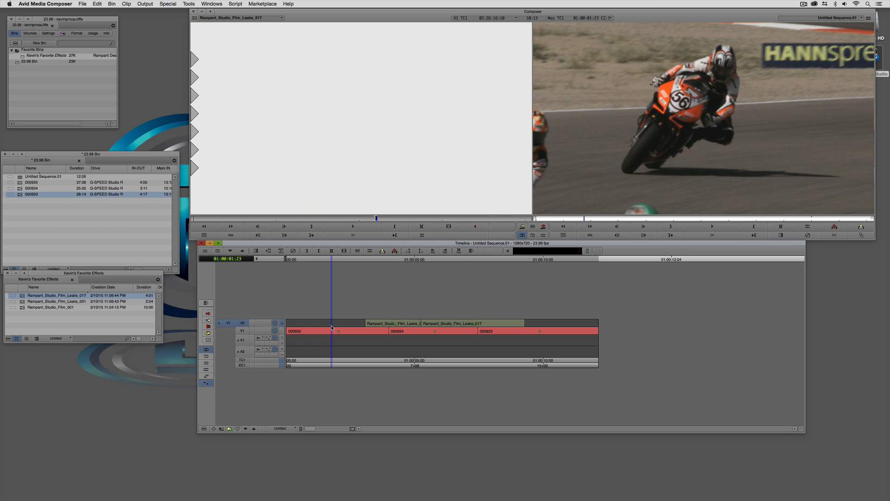
key(space)
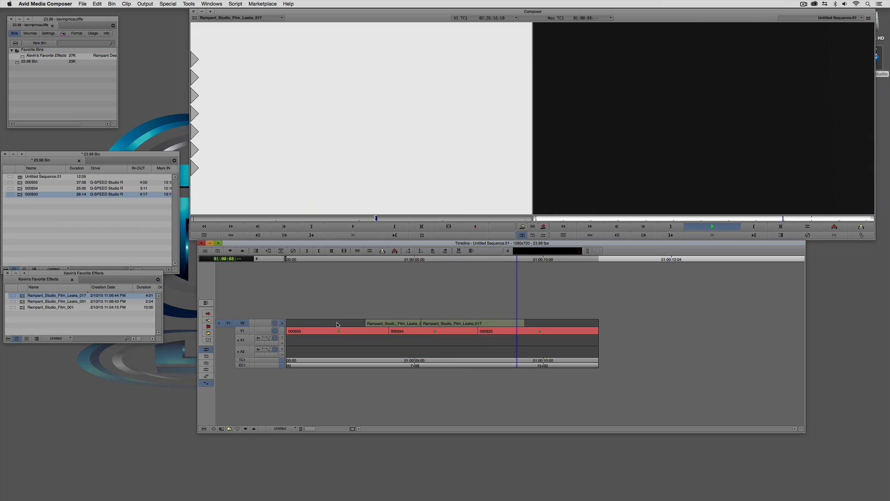
click(476, 327)
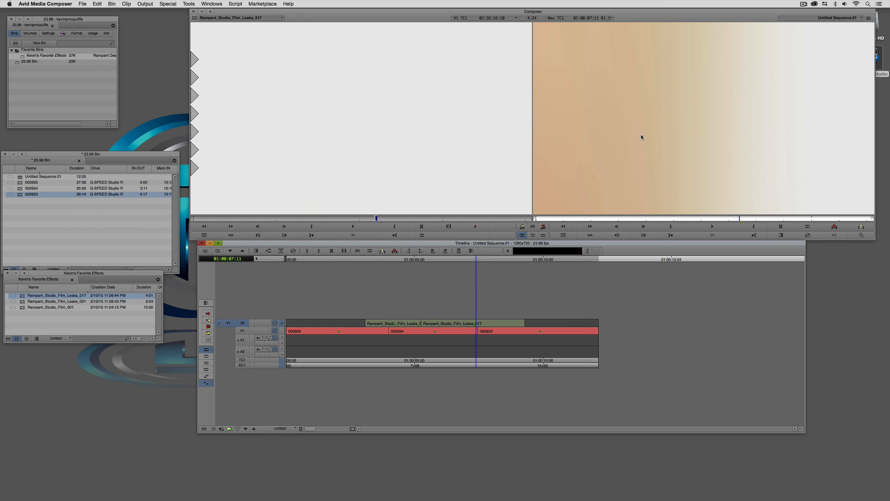
Step: Mark the first film leak's full length on V2 and add video track V3 to the sequence
drag(410, 330, 398, 329)
key(t)
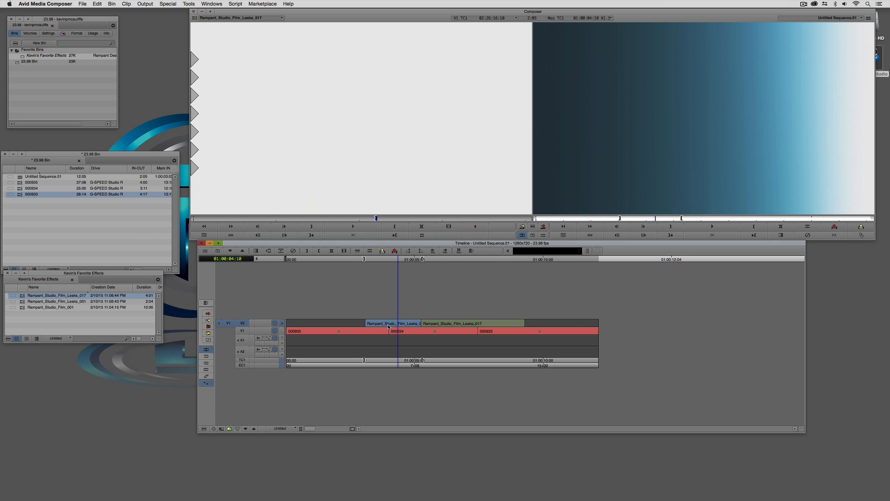
key(super+y)
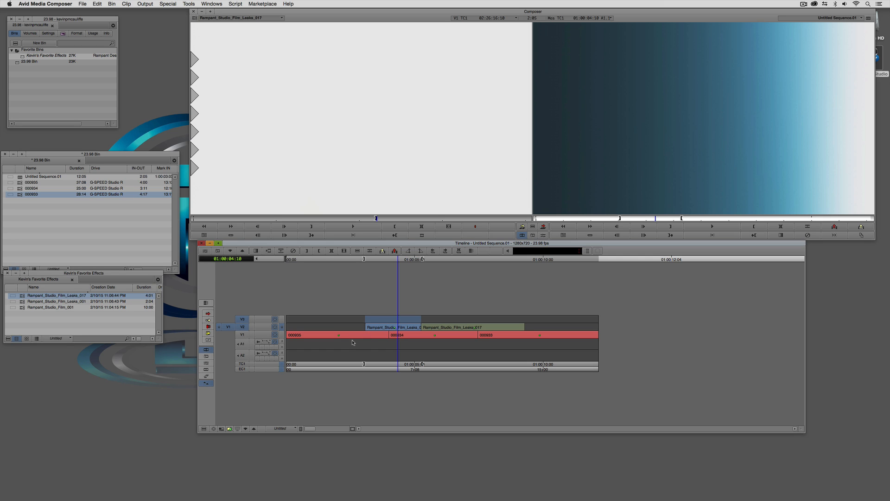
Step: Copy the marked V2 film leak into the source monitor as a subsequence and overwrite it onto V3 directly above the original
click(242, 319)
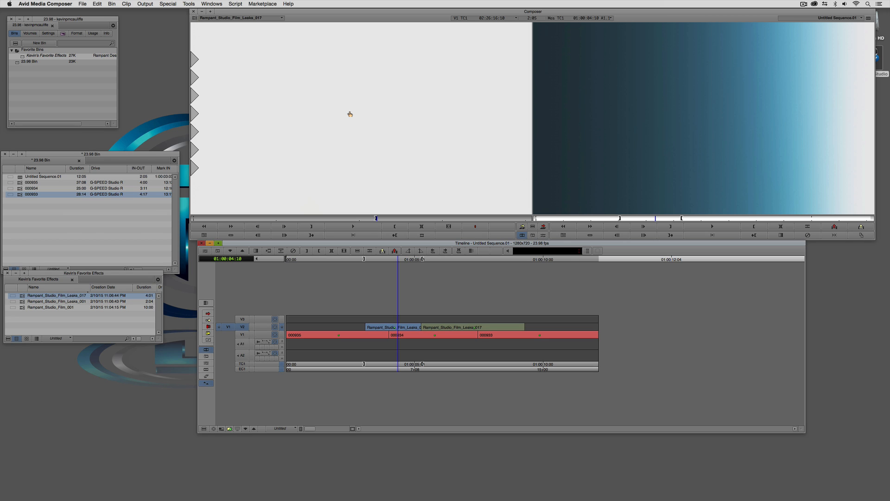
drag(350, 114, 349, 116)
click(242, 319)
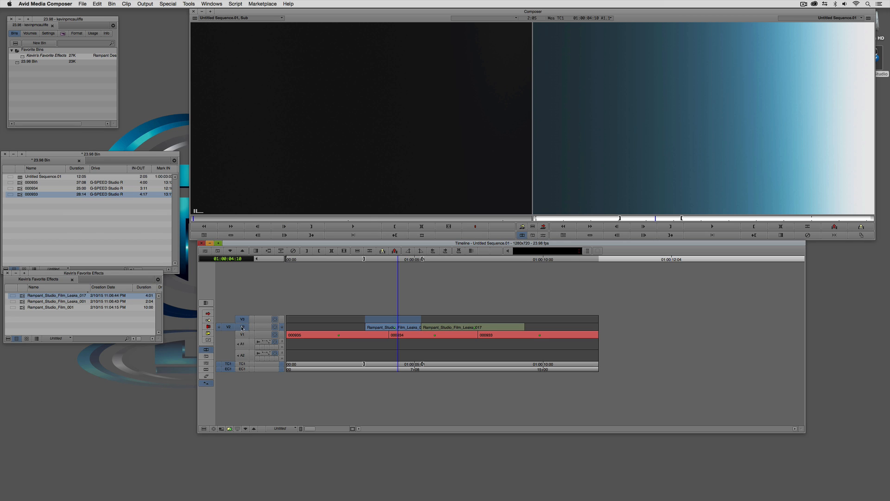
click(242, 327)
key(b)
drag(393, 321, 393, 322)
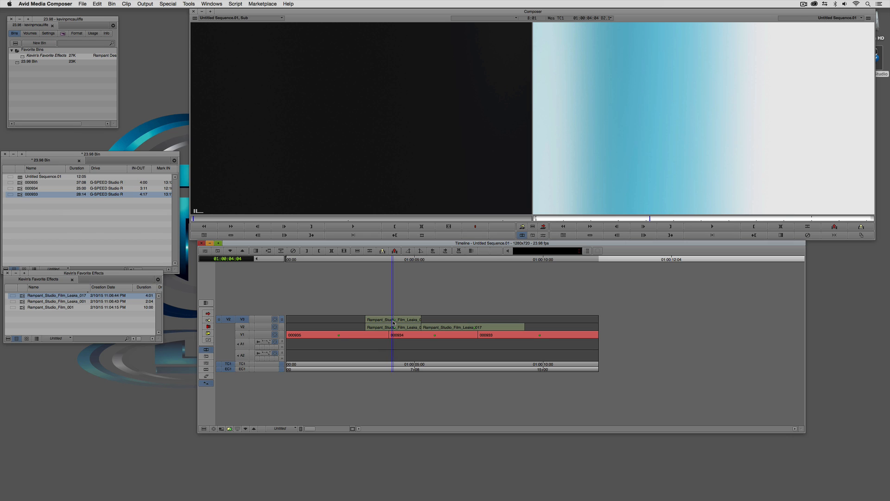
Step: Apply the Color Effect from the Image category to the duplicated film leak on V3
key(super+8)
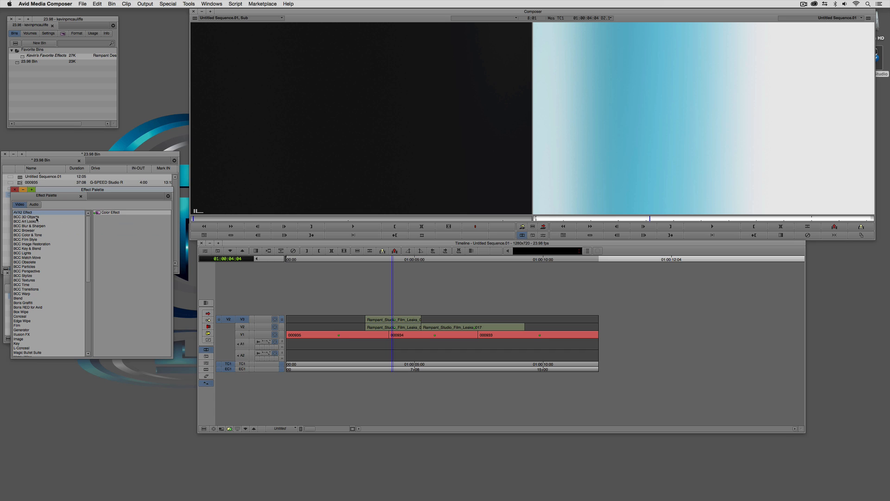
scroll(30, 332, down, 2)
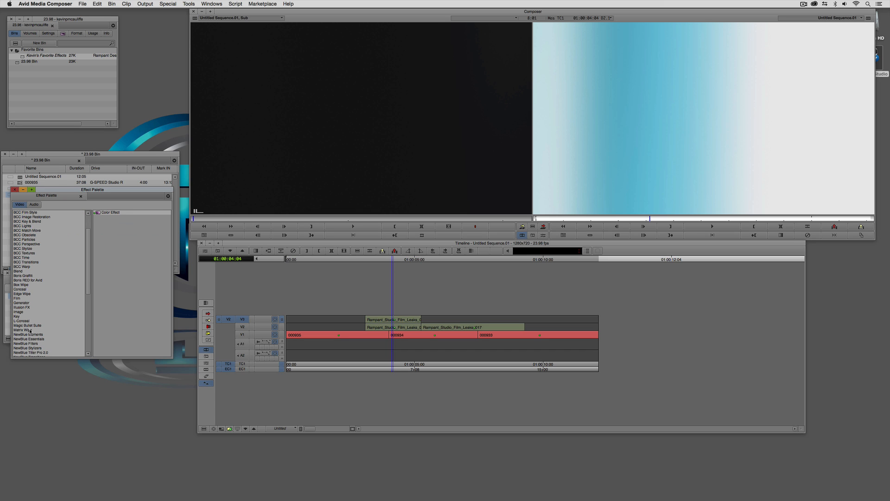
click(35, 312)
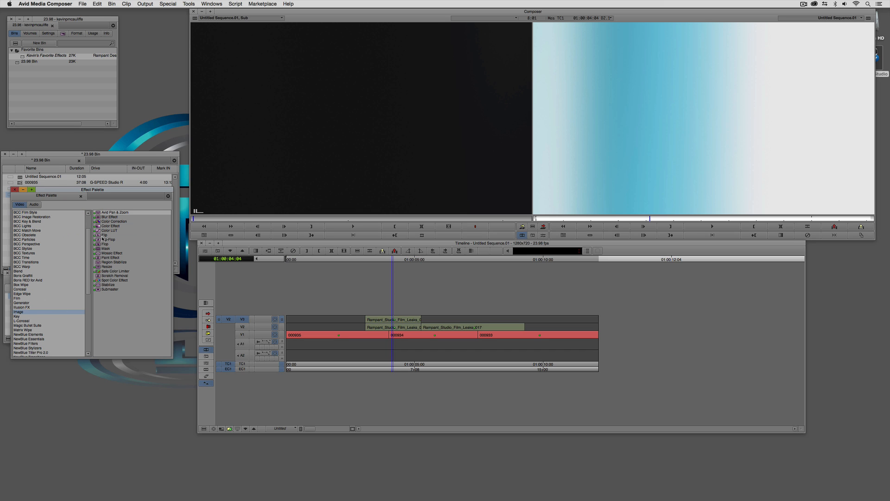
drag(101, 225, 400, 320)
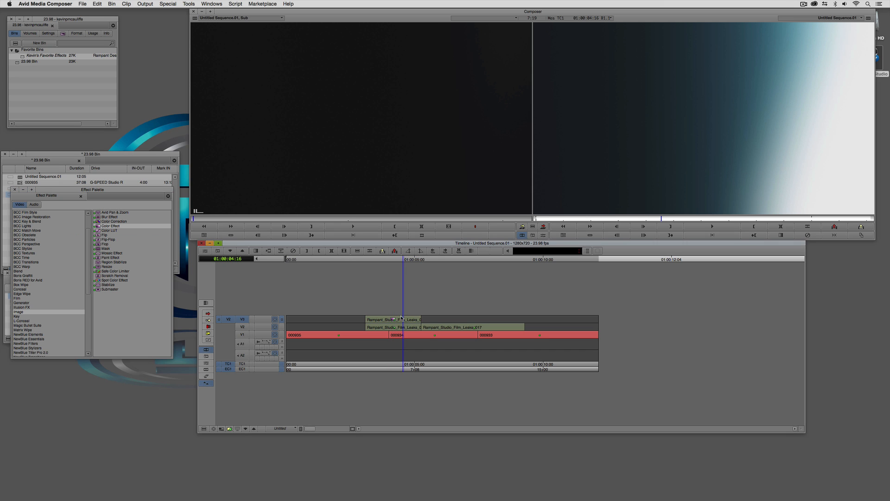
Step: Lower the Color Effect's chroma saturation on the V3 film leak to its minimum, turning it black and white
click(402, 319)
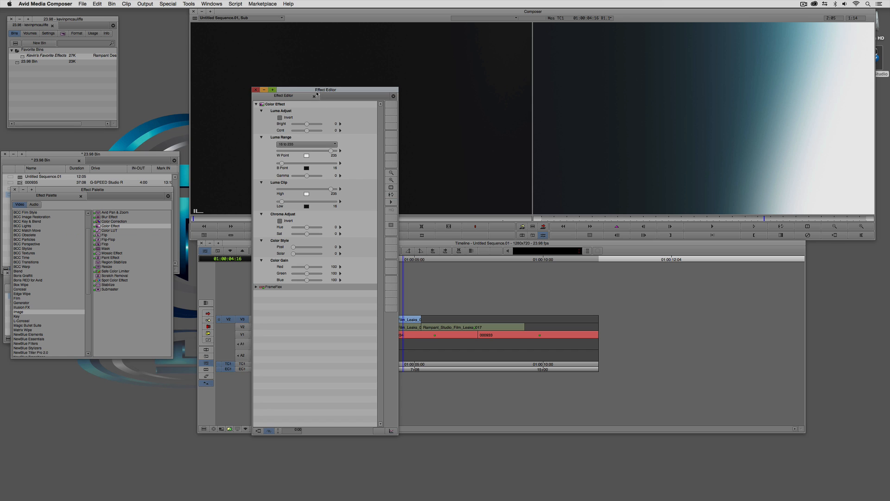
drag(313, 88, 141, 42)
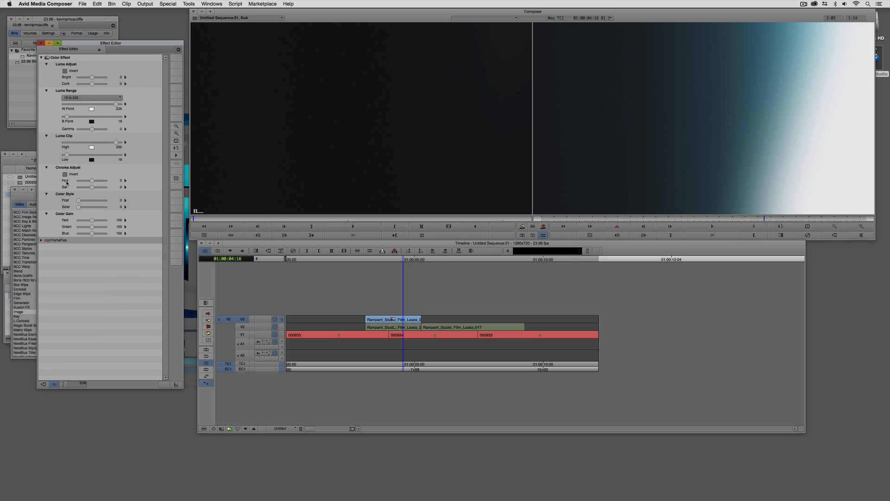
drag(91, 189, 71, 189)
click(40, 43)
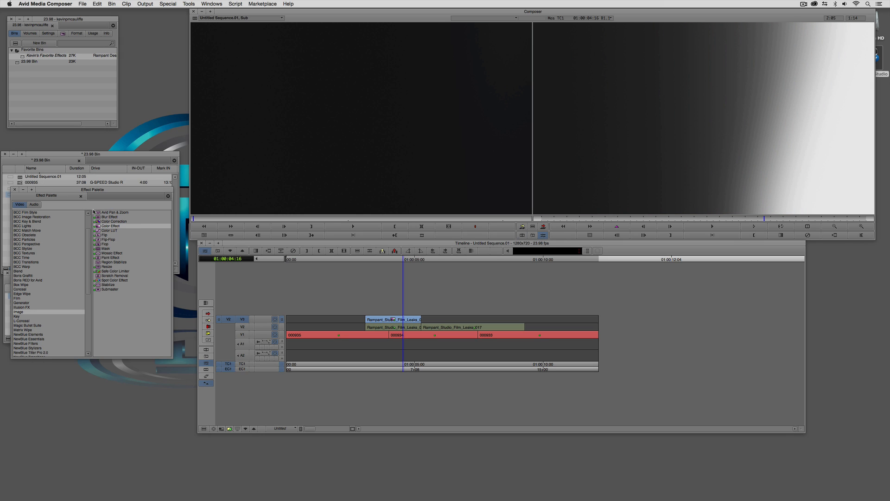
Step: Apply the Matte Key effect from the Key category to the desaturated film leak on V3
mouse_move(402, 324)
mouse_down()
mouse_move(378, 323)
mouse_move(407, 320)
mouse_move(399, 320)
mouse_up()
drag(121, 191, 135, 161)
click(45, 287)
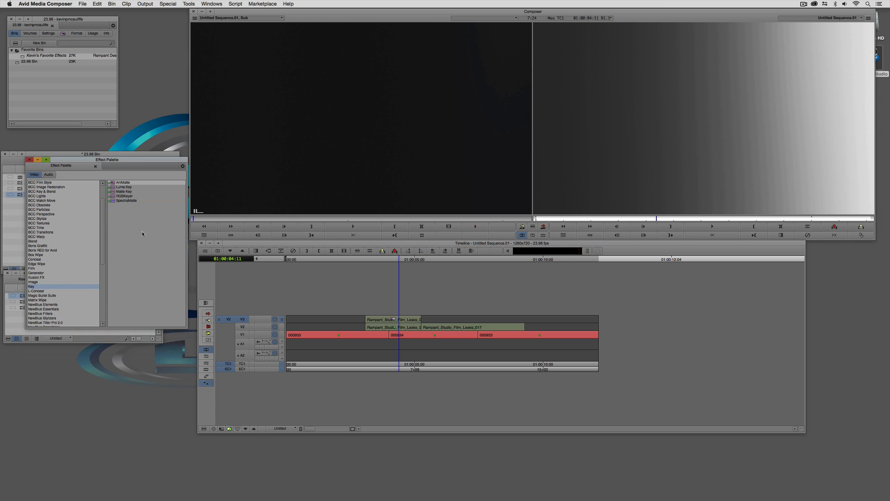
drag(116, 191, 390, 326)
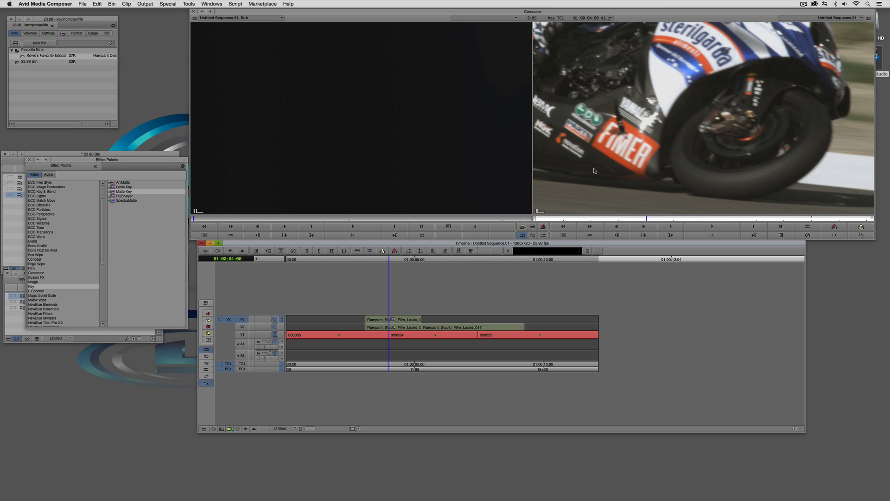
Step: Turn on Invert Key in the V3 leak's Matte Key, leave effect mode and scrub through the keyed leak
key(apostrophe)
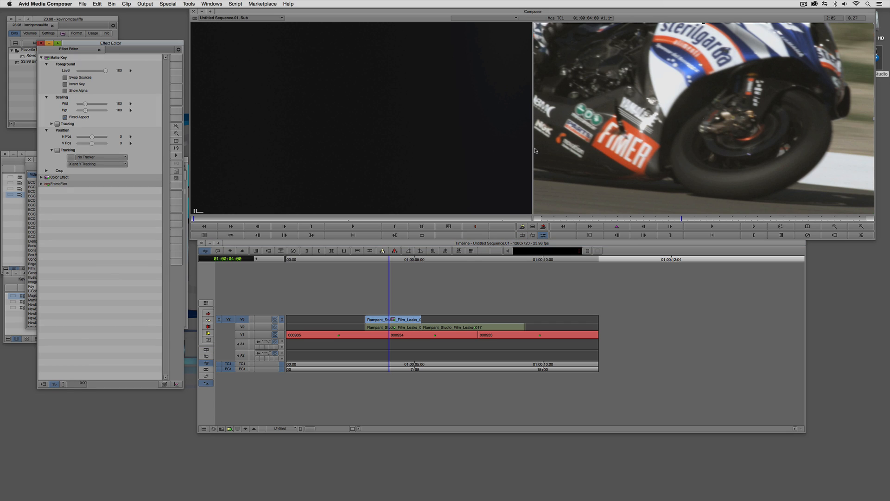
click(76, 85)
click(522, 235)
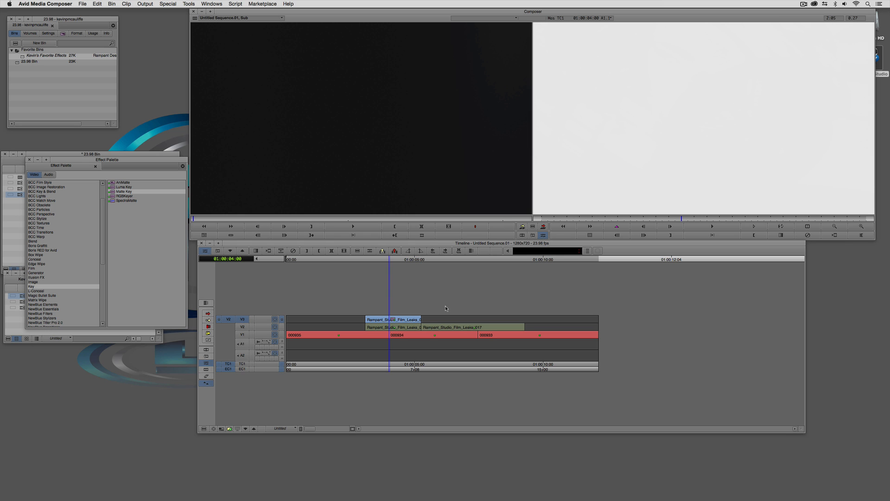
drag(399, 323, 379, 326)
Step: Mark the second film leak on V2, copy it as a subsequence and overwrite it onto V3 directly above the original
drag(379, 325, 448, 328)
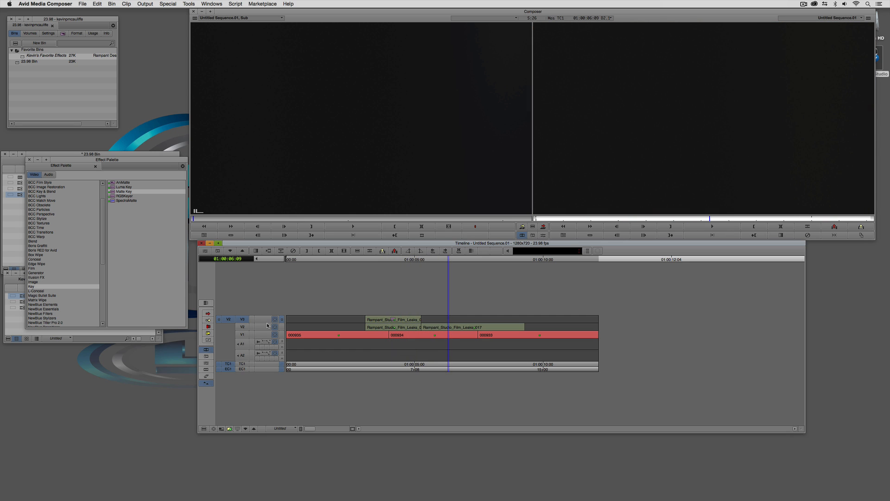
click(244, 327)
click(245, 320)
key(t)
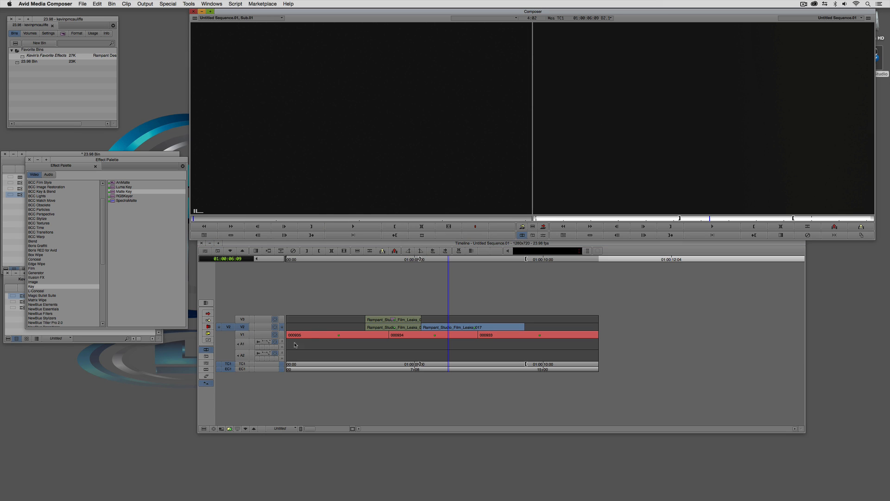
click(244, 321)
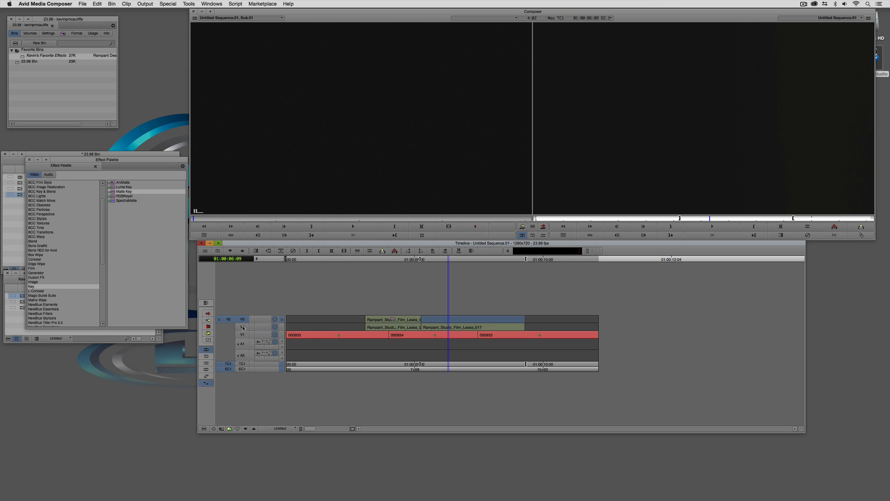
key(b)
click(467, 321)
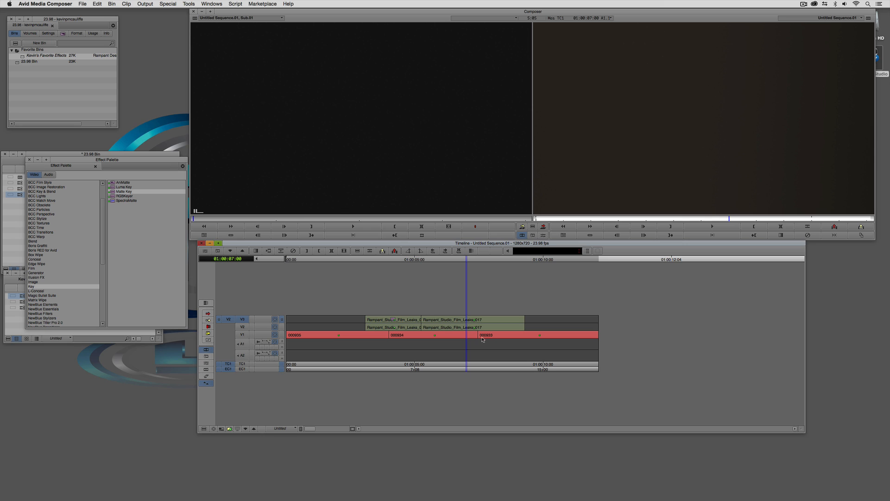
Step: Copy the Color Effect and the Matte Key from the first V3 film leak onto the second V3 leak and close the nest
double_click(396, 320)
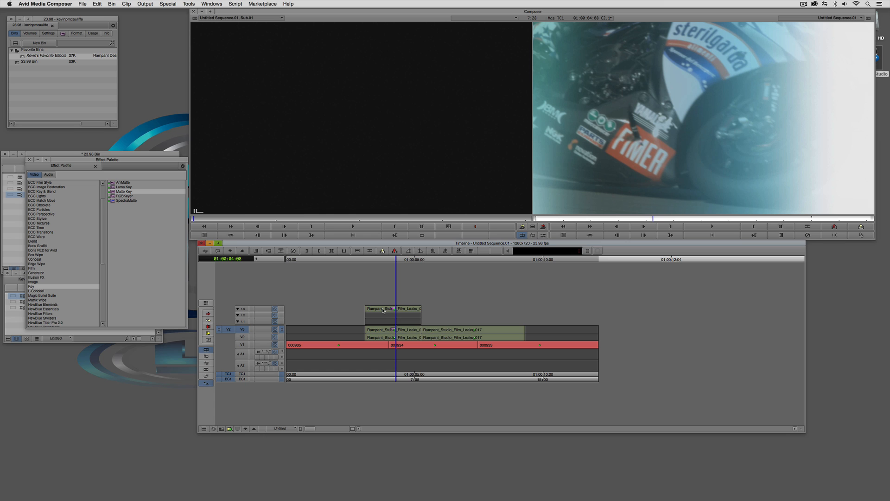
click(393, 329)
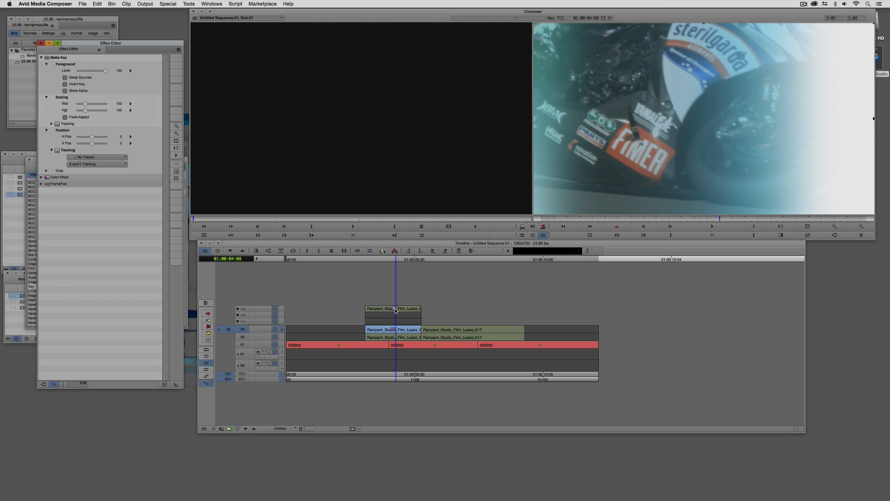
click(403, 311)
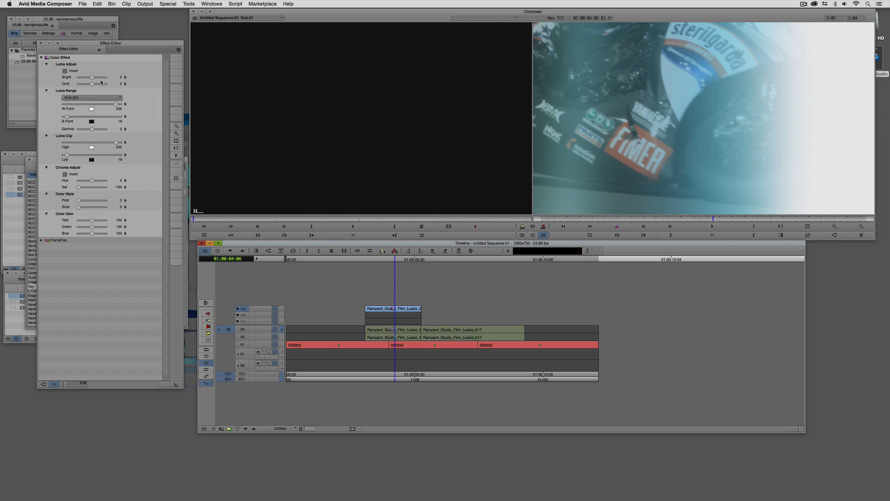
click(439, 331)
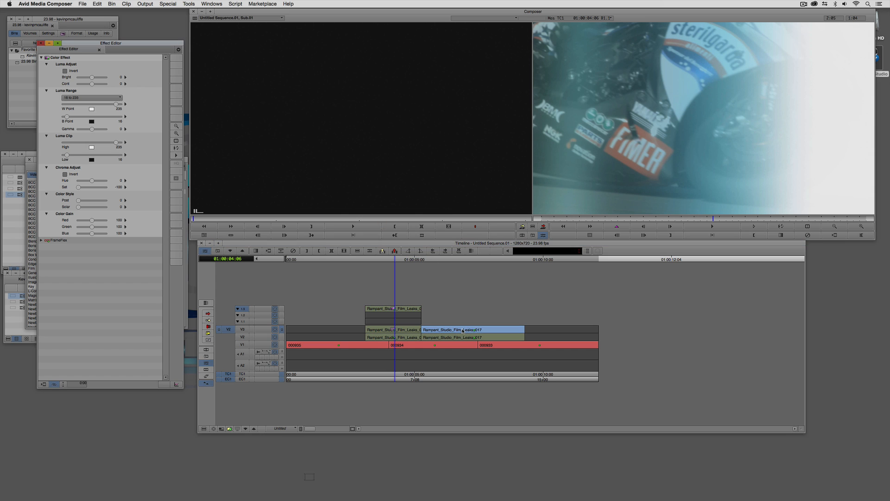
click(397, 329)
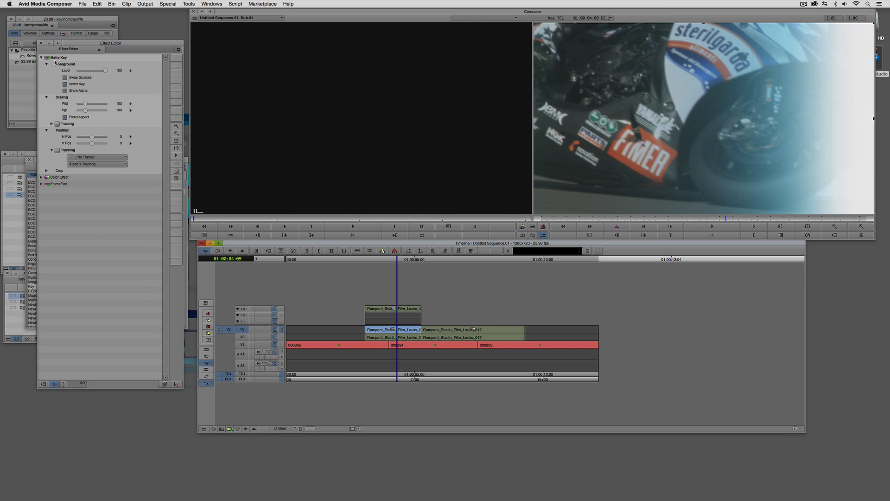
drag(47, 58, 467, 329)
click(395, 330)
key(y)
Step: Play and scrub the sequence to review both matte-keyed film leak transitions
drag(341, 327, 330, 325)
key(space)
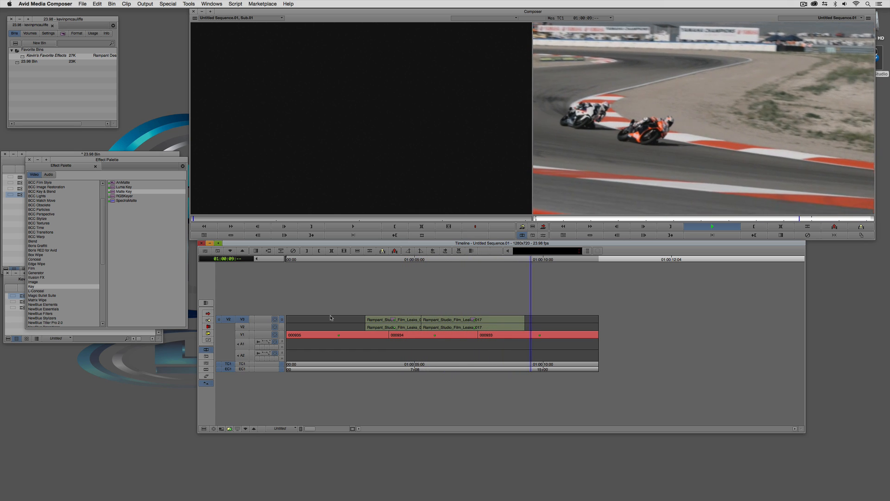
click(482, 334)
mouse_move(468, 334)
mouse_down()
mouse_move(439, 335)
mouse_move(521, 332)
mouse_move(459, 340)
mouse_move(469, 337)
mouse_up()
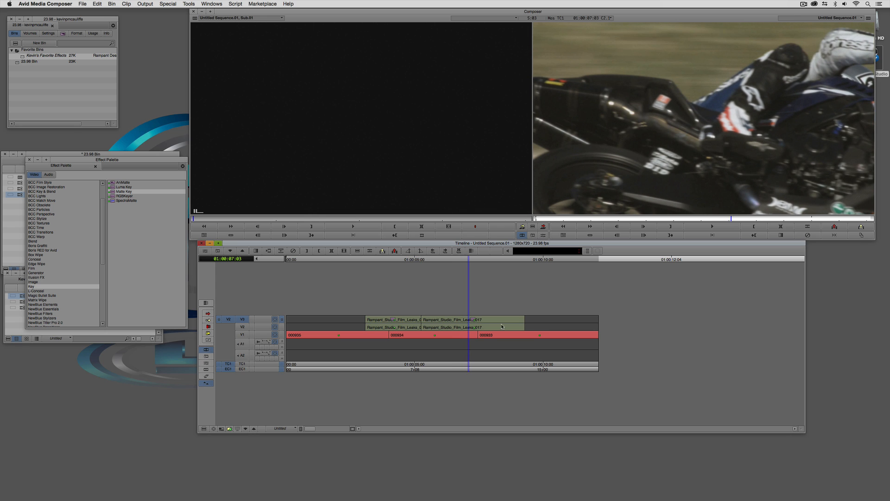
key(space)
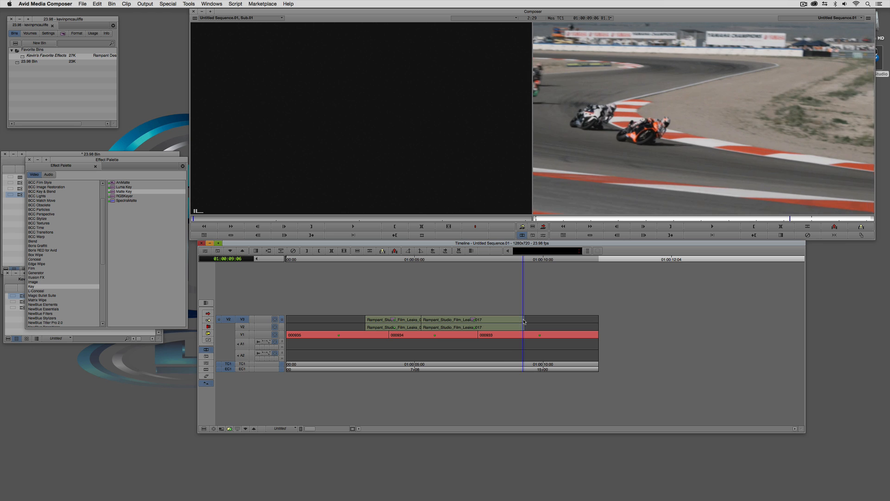
drag(523, 321, 436, 331)
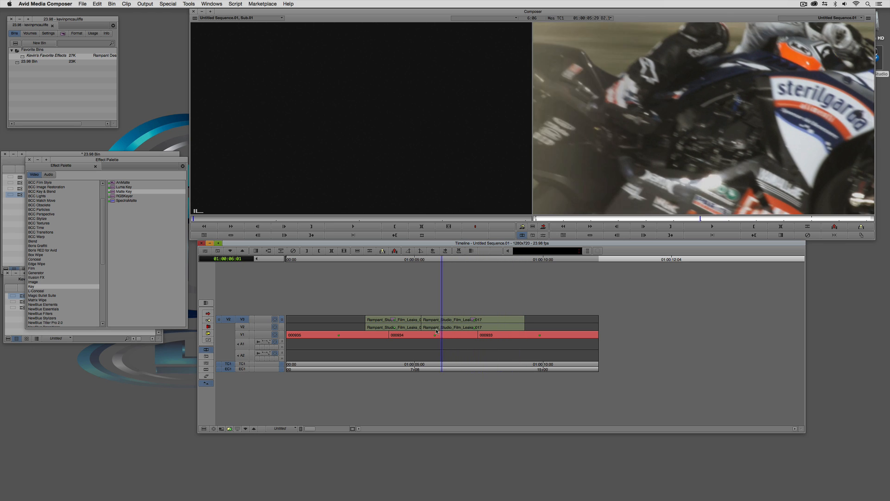
key(j)
key(l)
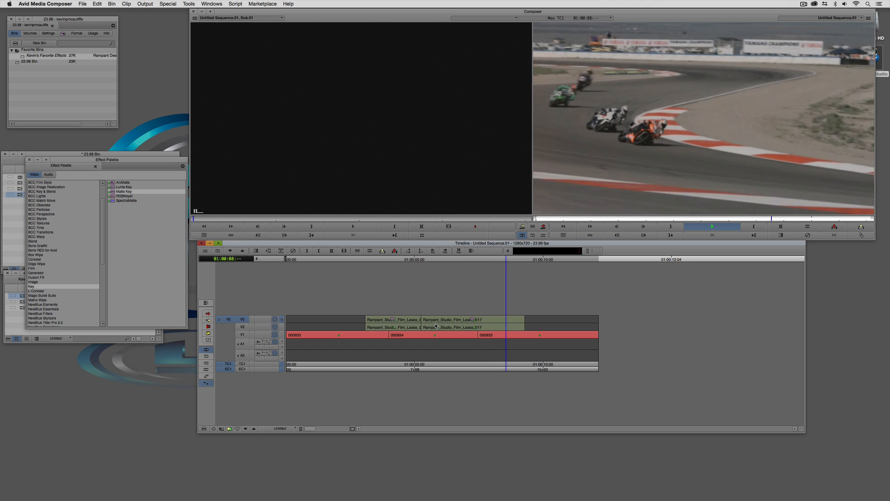
drag(498, 330, 324, 334)
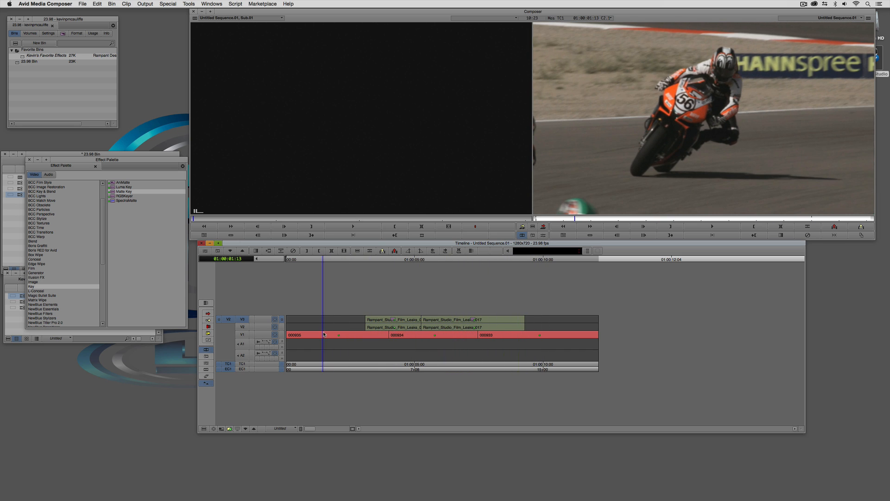
Step: Enter effect mode and examine the racing shots on V1 on both sides of the film leak transitions
click(361, 336)
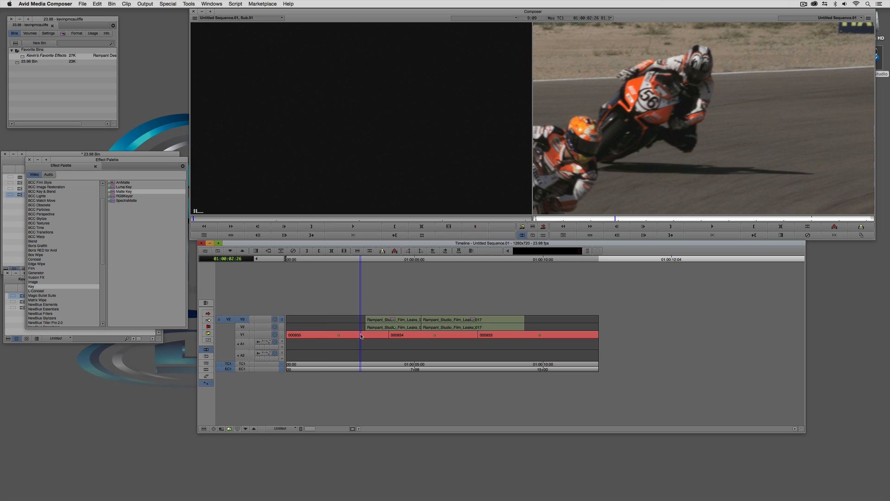
key(shift+F10)
click(361, 336)
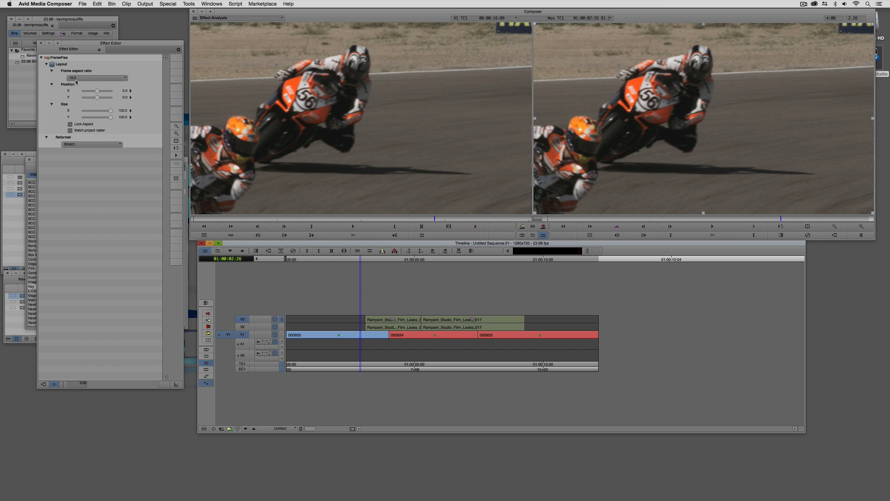
click(435, 335)
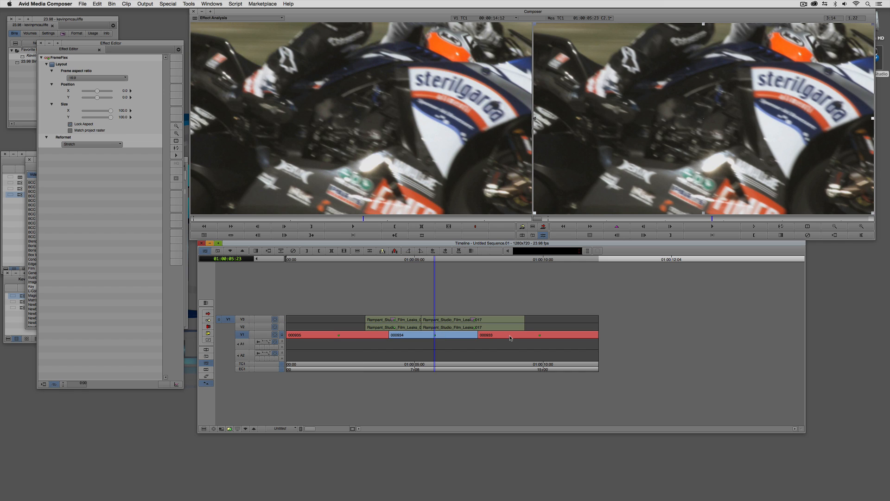
click(512, 336)
click(453, 336)
click(363, 335)
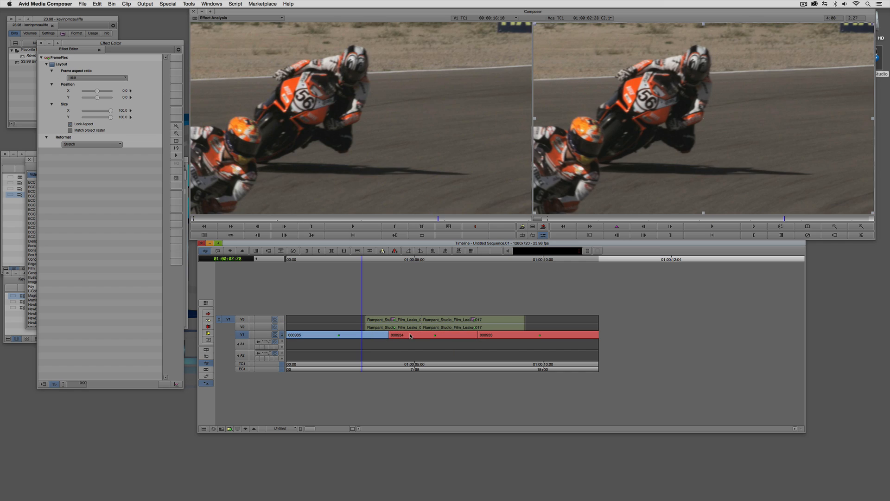
click(427, 335)
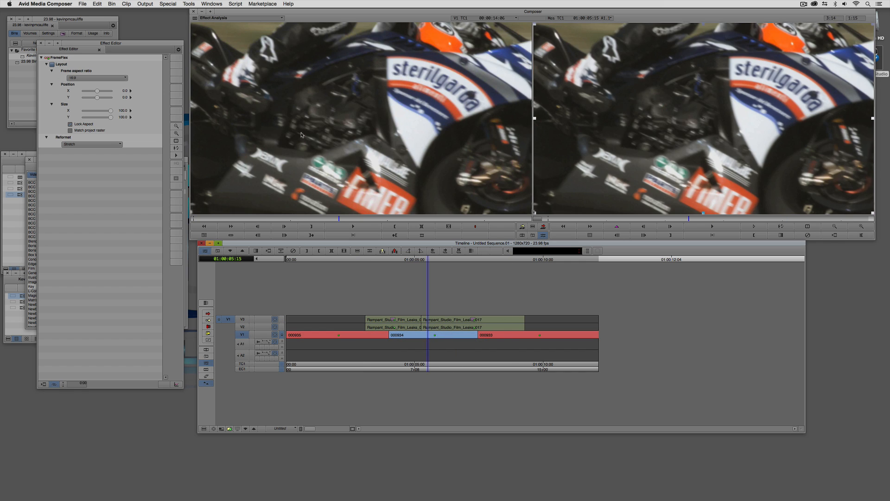
Step: Inspect the V2 film leak and the nested layers of the V3 leak above it, then leave effect mode
click(394, 328)
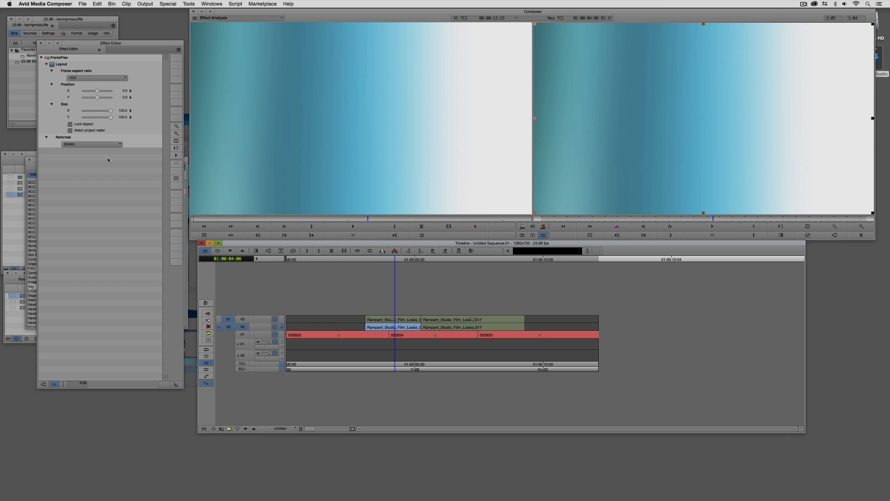
double_click(395, 320)
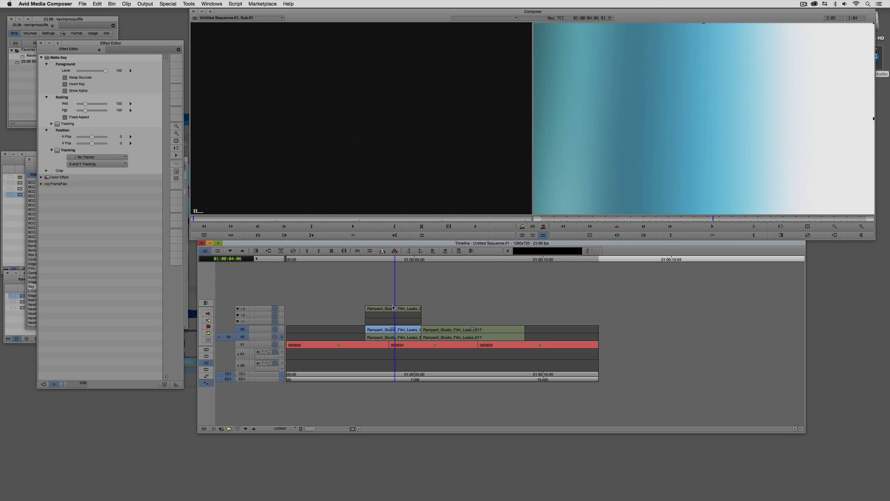
double_click(392, 331)
click(391, 364)
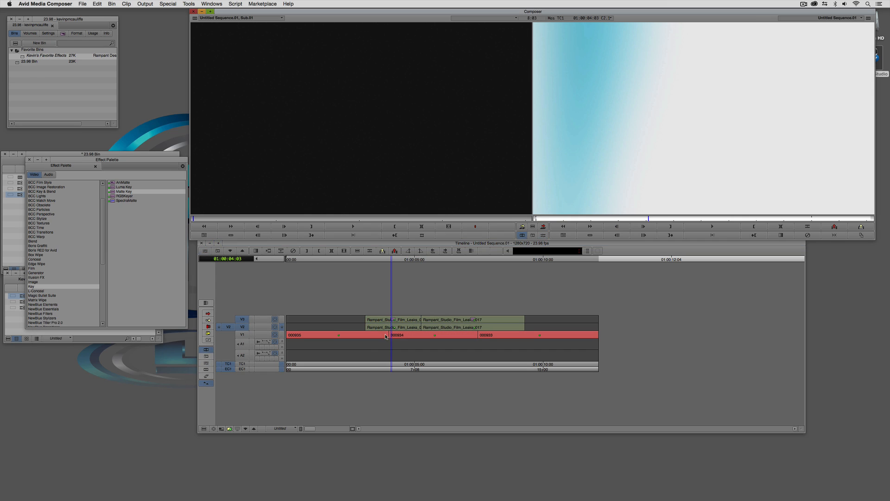
Step: Play the sequence from its start with only the V2 leaks monitored, then replay it with the V3 keys visible
click(341, 364)
key(Home)
key(space)
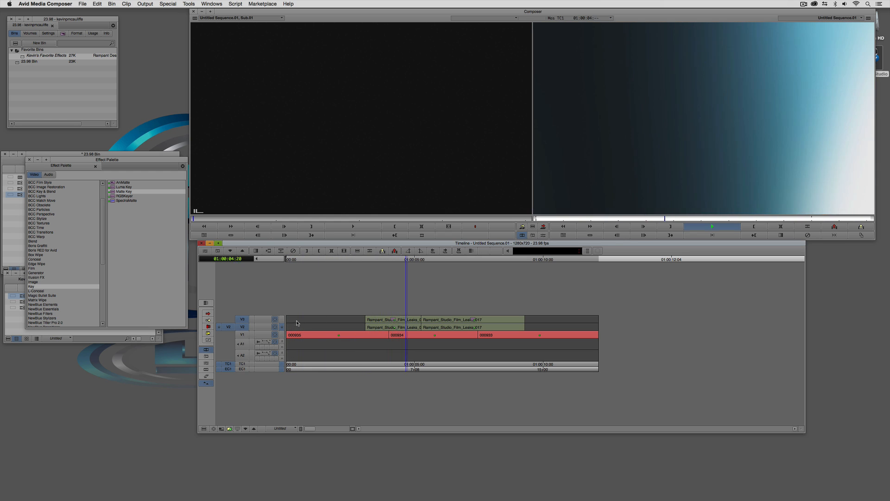
key(space)
click(332, 329)
key(space)
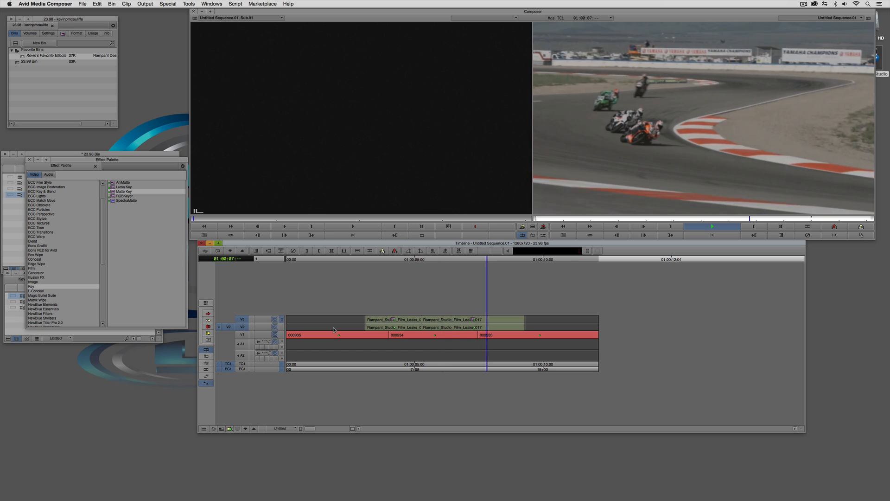
key(space)
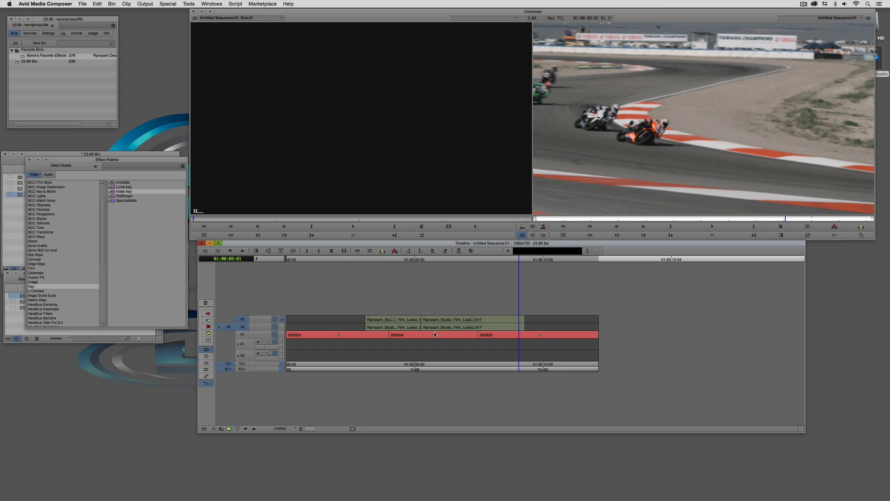
Step: Mark each film leak in turn with only V3 enabled and lift both keyed leaks off V3
click(400, 326)
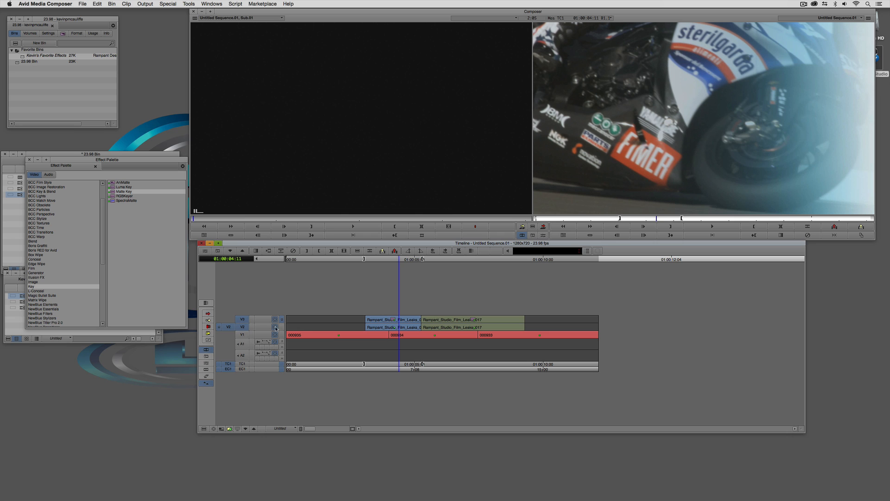
click(244, 328)
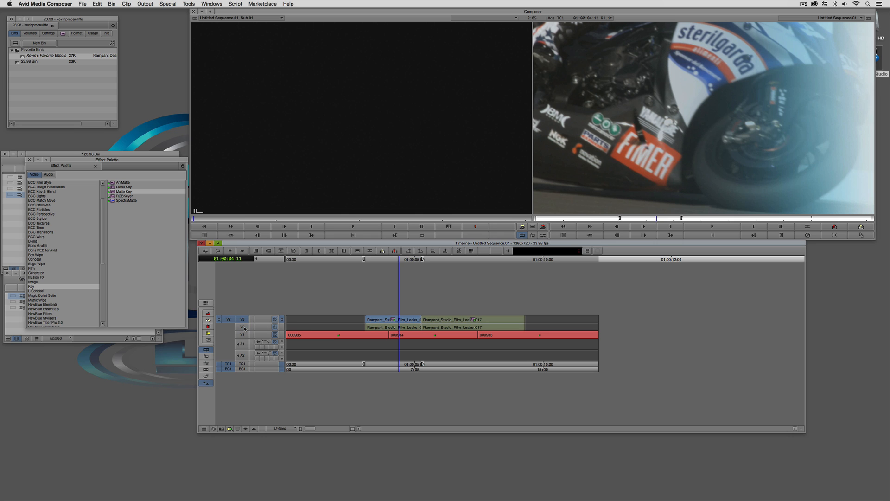
key(z)
click(449, 326)
key(t)
key(z)
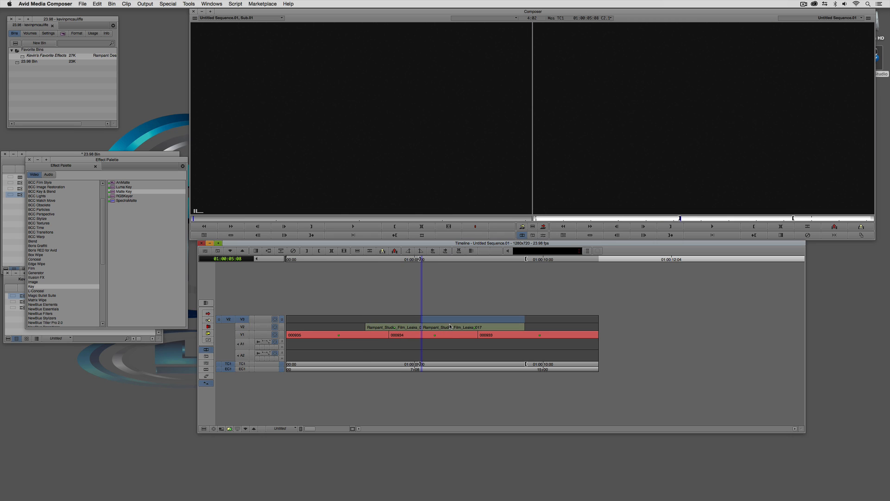
Step: Apply the S_MathOps effect from the Sapphire Composite category to the first film leak on V2
drag(423, 328, 393, 329)
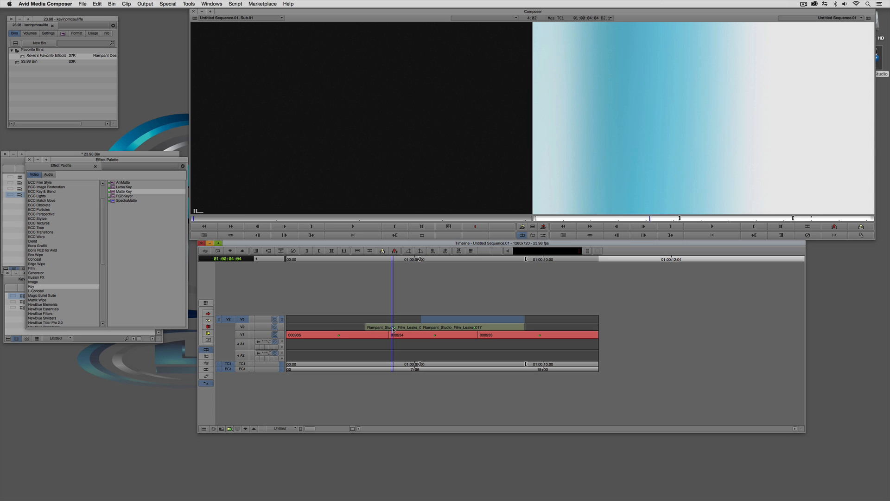
drag(103, 241, 104, 300)
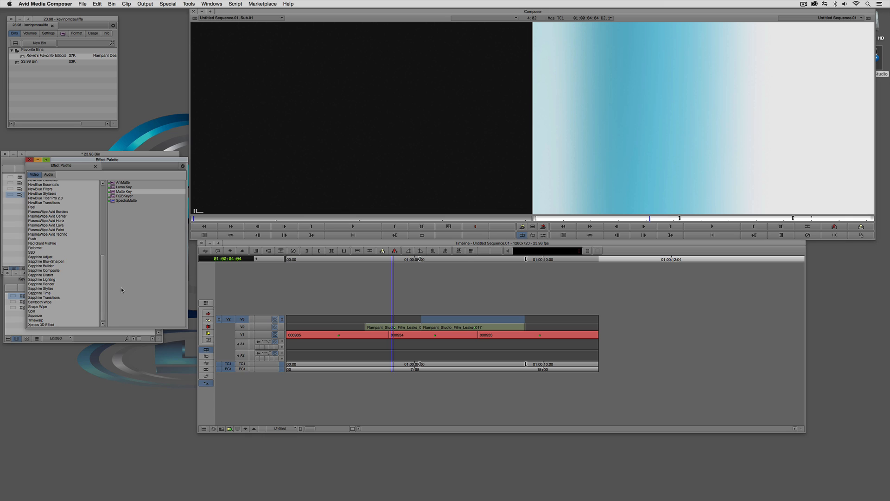
click(61, 271)
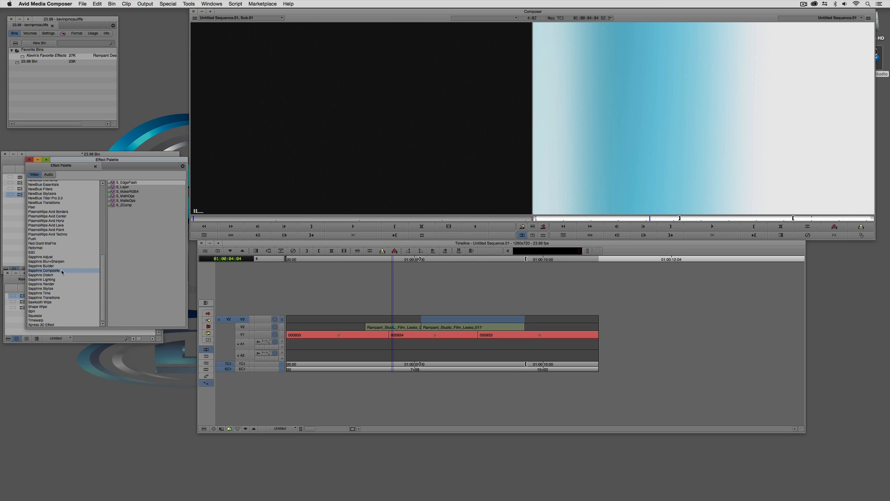
click(129, 196)
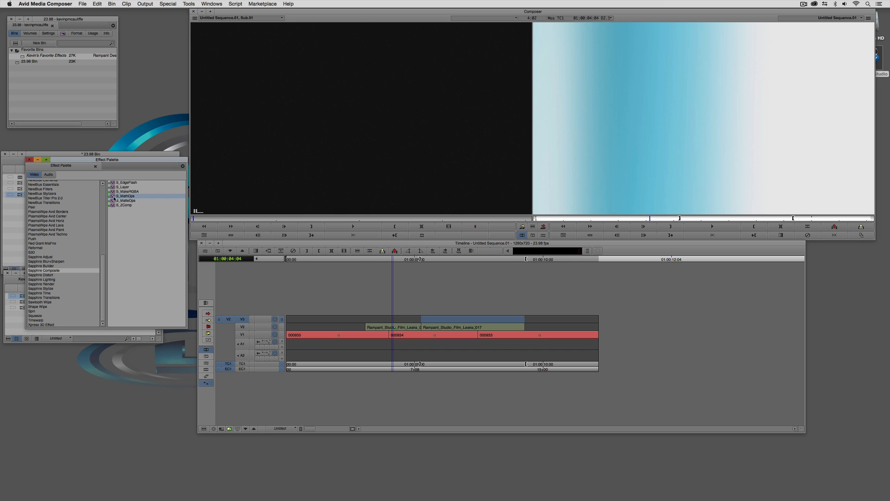
drag(272, 214, 390, 327)
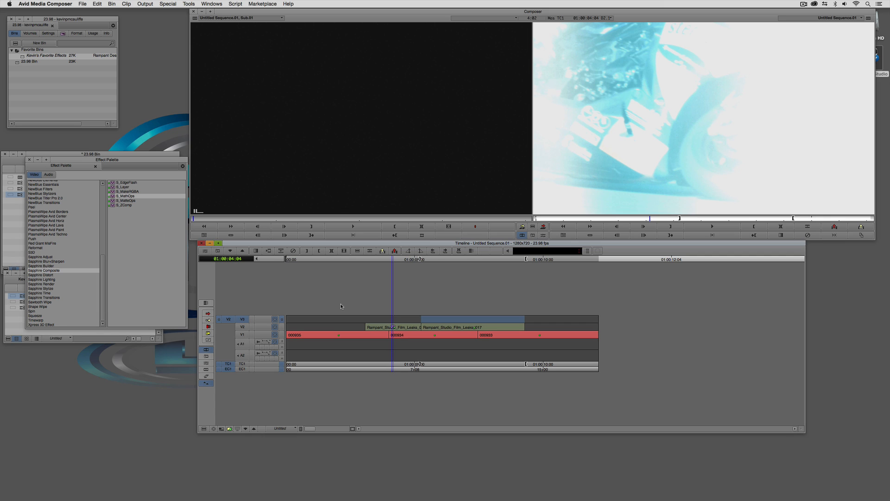
Step: Enable V2 instead of V3, open the first leak's S_MathOps effect and copy it onto the second V2 film leak
click(242, 327)
click(242, 320)
key(F6)
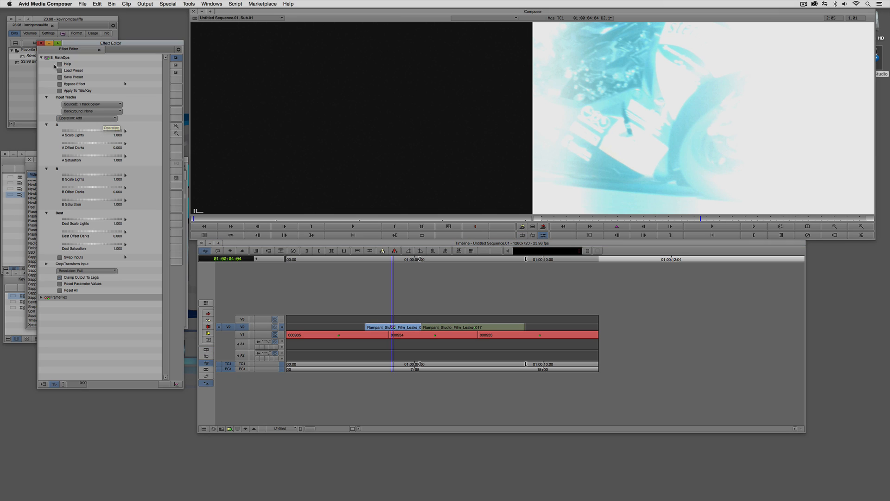
click(508, 328)
drag(507, 328, 480, 327)
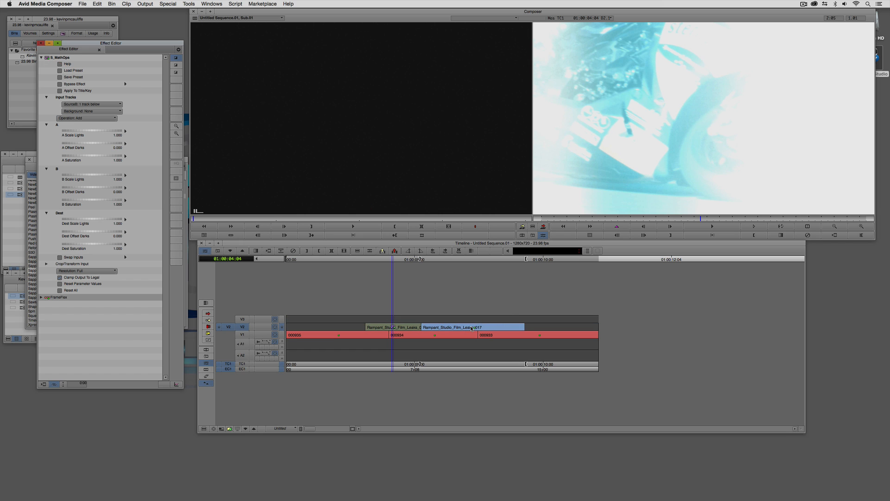
Step: Leave effect mode, then play and scrub through the first S_MathOps film leak transition
drag(380, 364, 340, 364)
key(space)
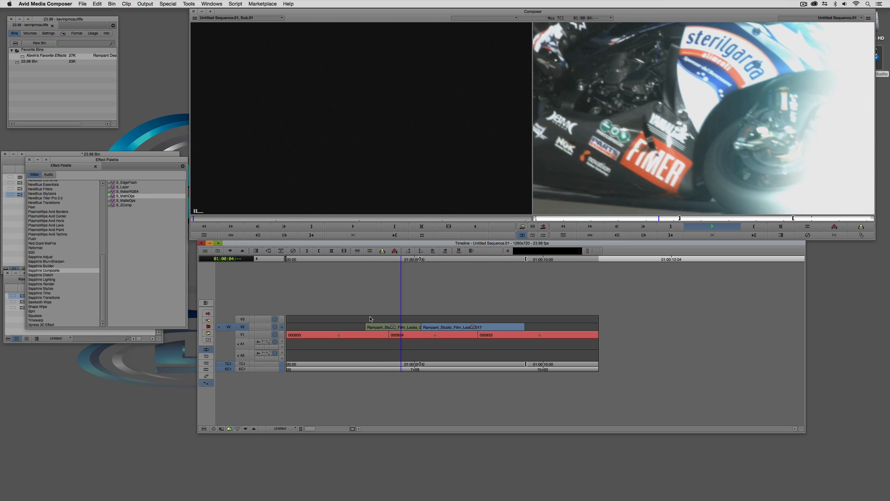
click(396, 331)
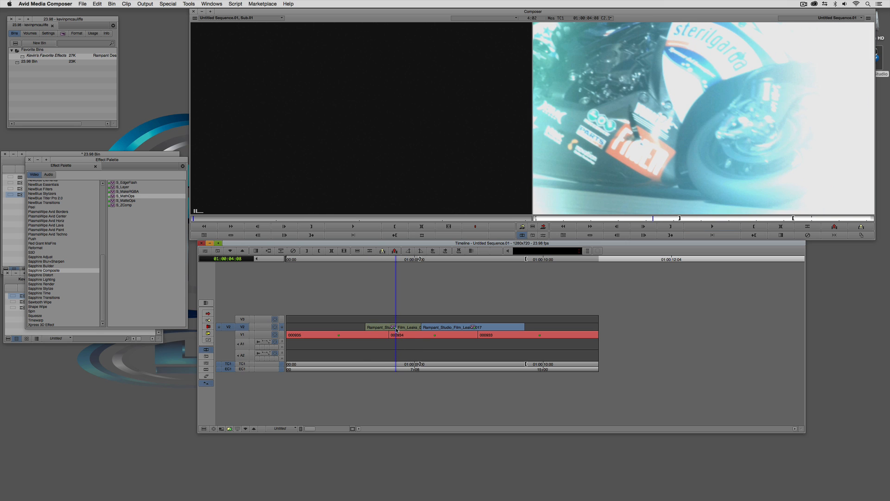
drag(396, 330, 400, 330)
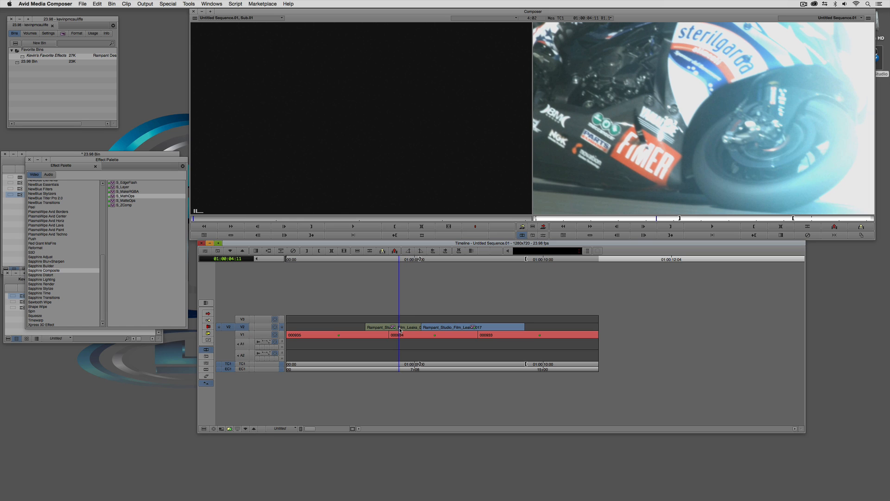
Step: Play the sequence from just before the first film leak through both transitions, and return ahead of the first leak
drag(404, 333, 358, 336)
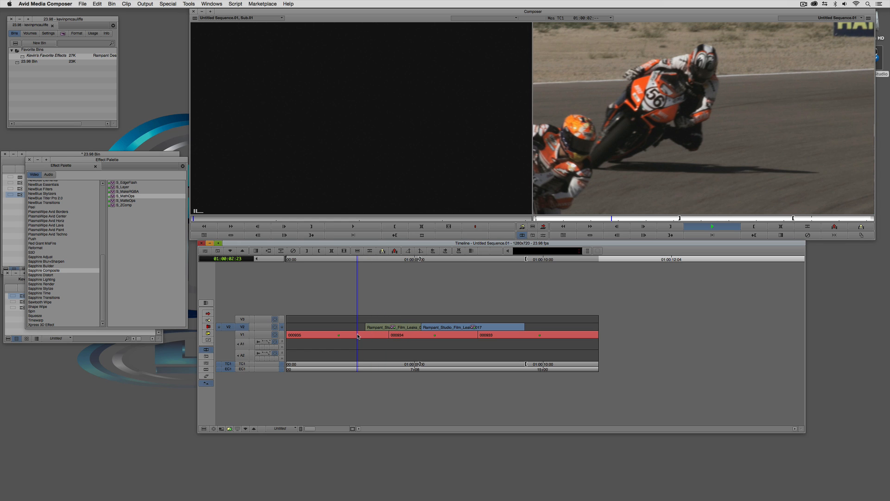
key(space)
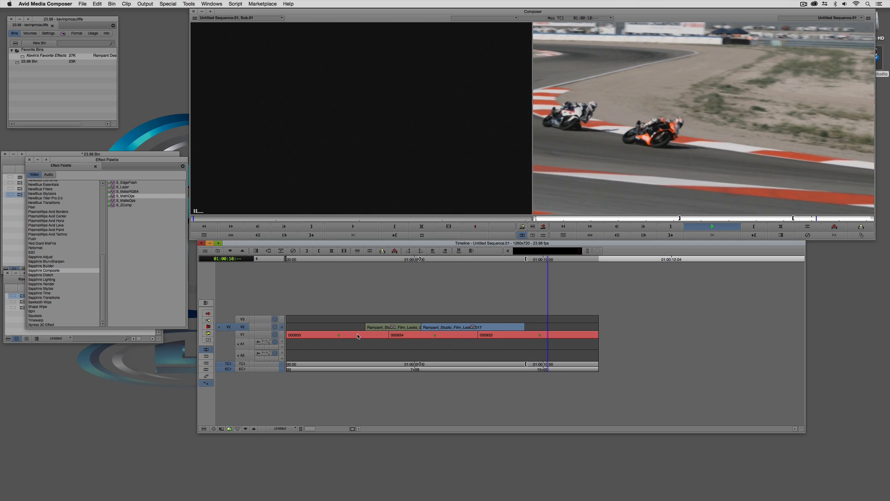
key(space)
drag(381, 341, 354, 334)
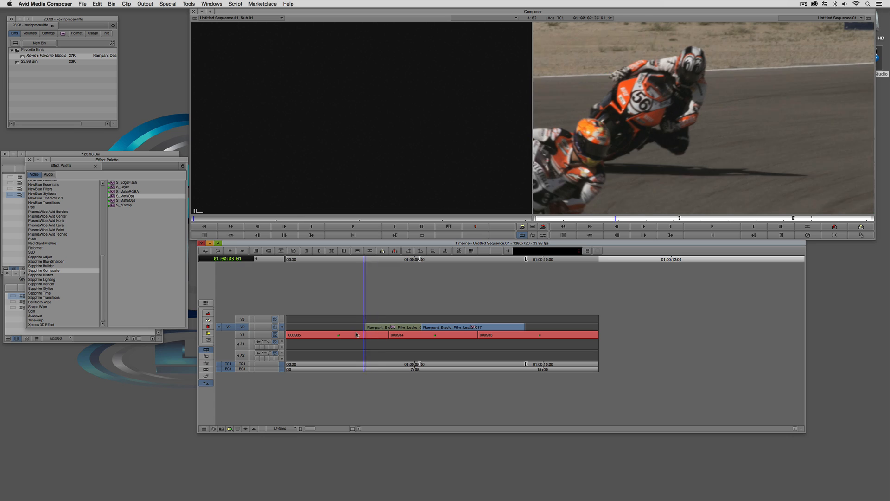
Step: Load Rampant_Studio_Film_001 from the favorite effects bin into the source monitor and play it
click(13, 229)
double_click(22, 307)
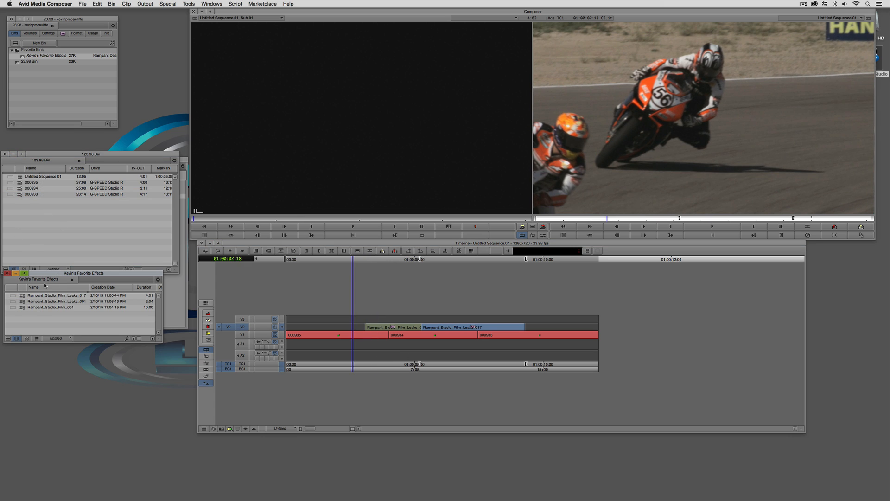
drag(22, 307, 356, 184)
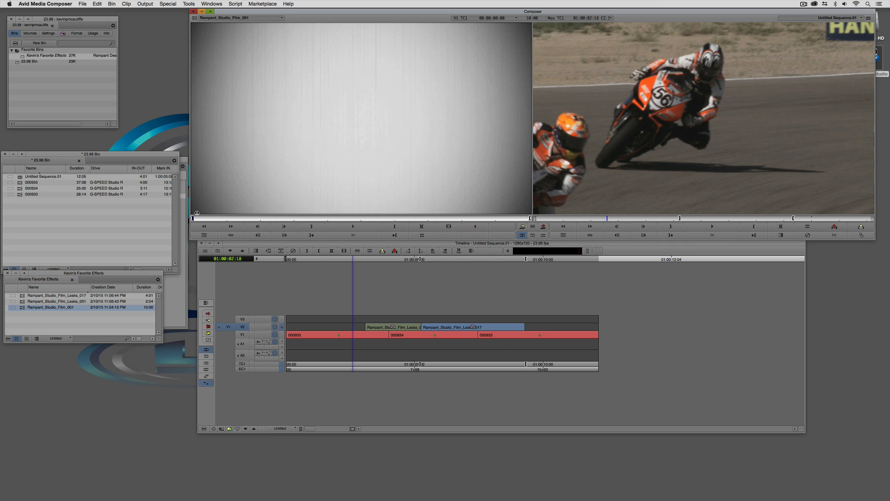
click(353, 226)
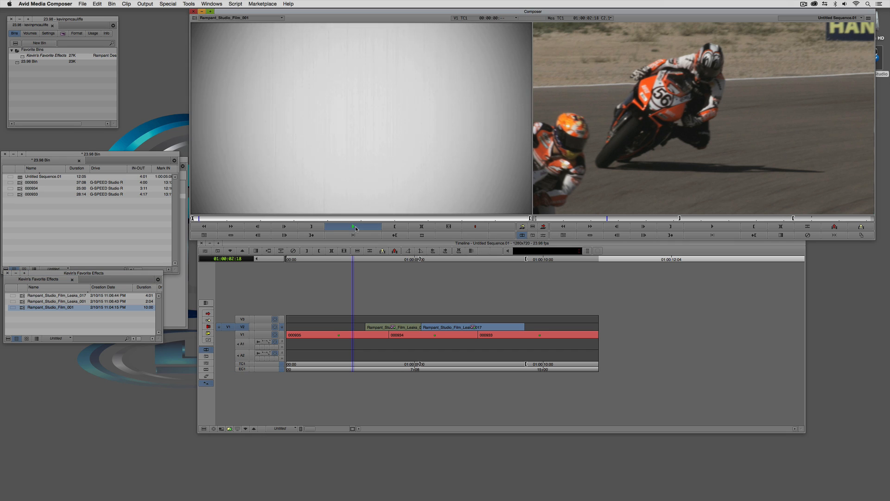
Step: Patch Rampant_Studio_Film_001 to V3 and overwrite it from the sequence start, repeating it to cover the remainder up to the end
click(295, 342)
drag(228, 327, 242, 319)
key(Home)
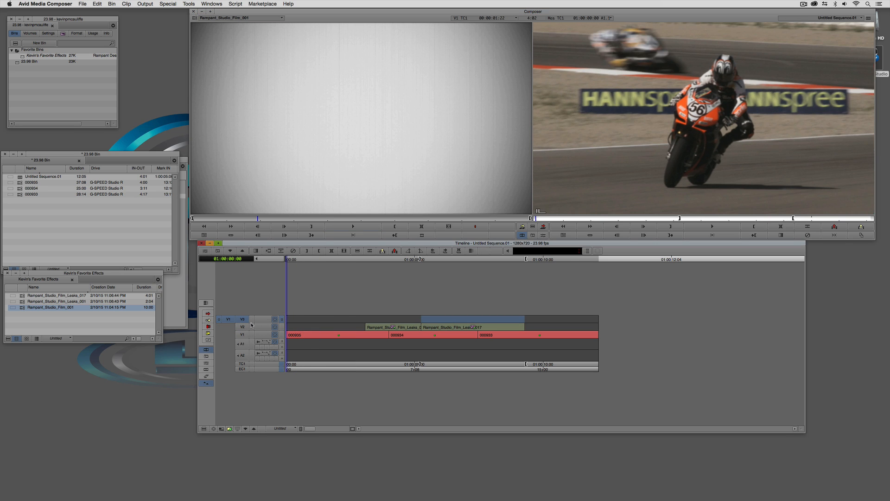
key(b)
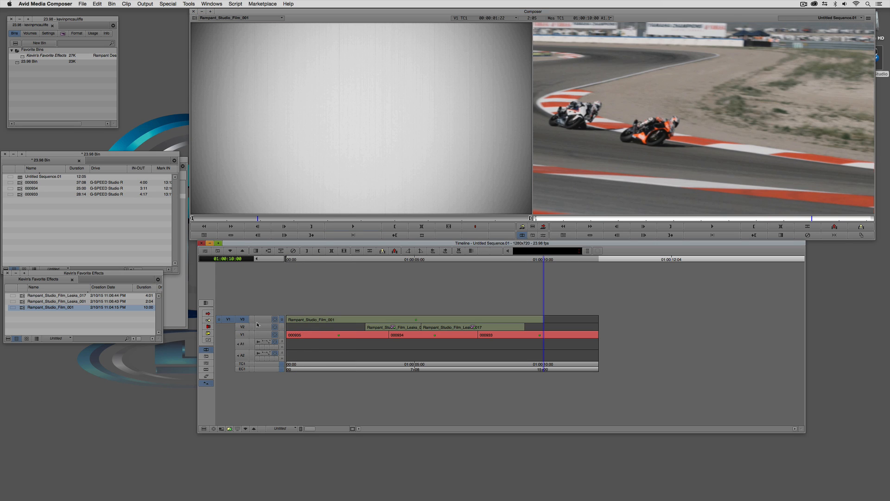
key(space)
key(t)
key(b)
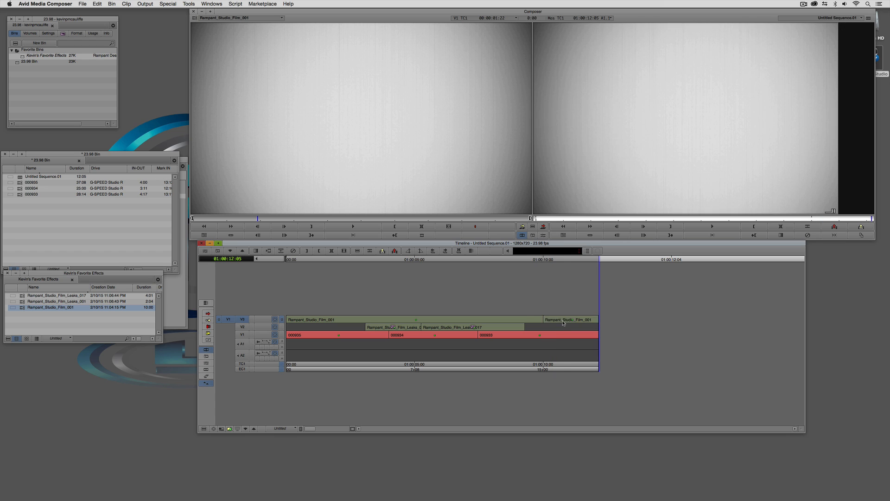
Step: Apply S_MathOps with the Multiply operation to both Rampant_Studio_Film_001 clips on V3, and leave effect mode
drag(553, 323, 347, 322)
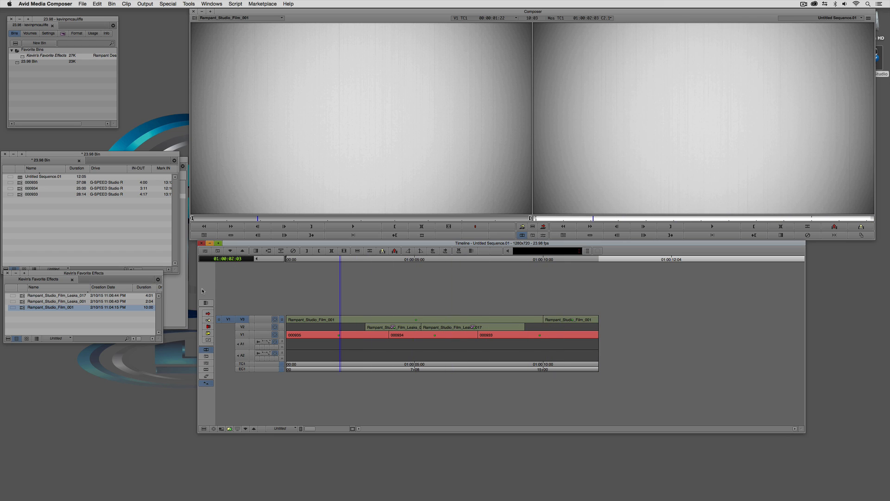
key(super+8)
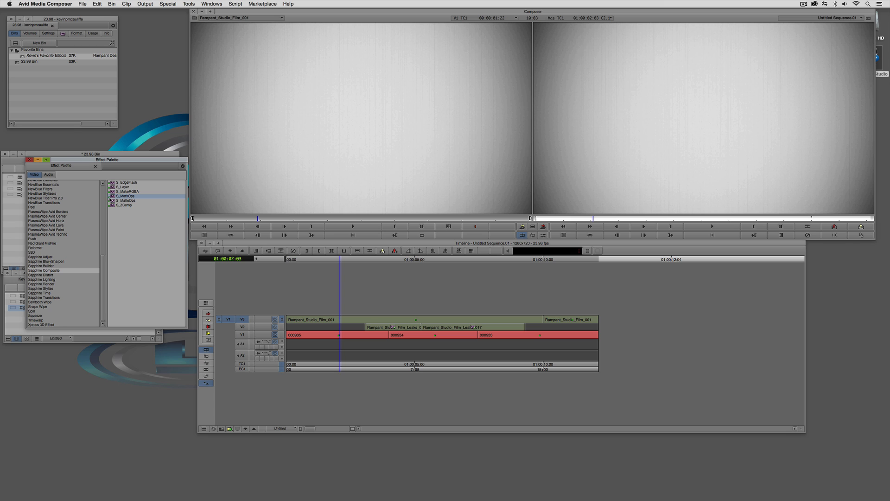
drag(113, 196, 350, 320)
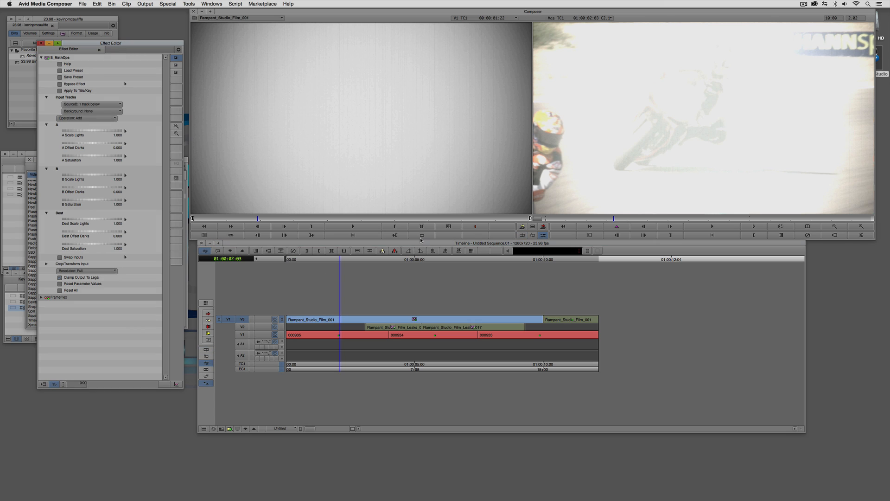
click(90, 119)
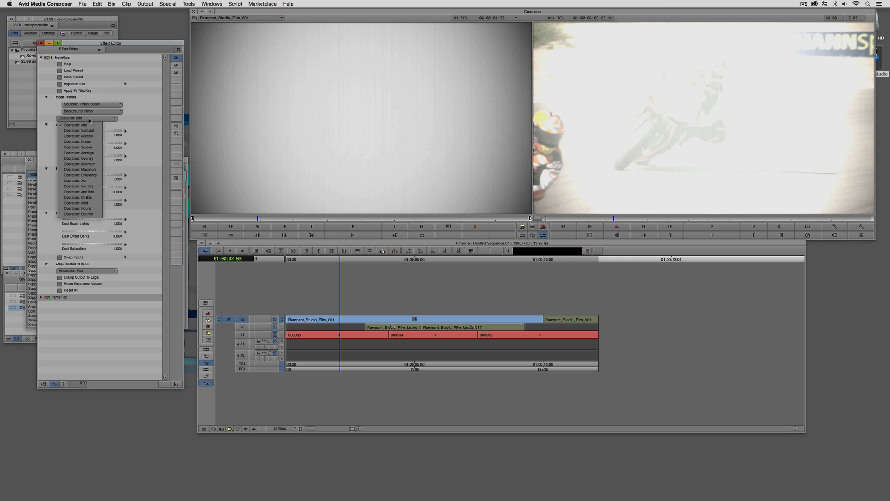
click(79, 135)
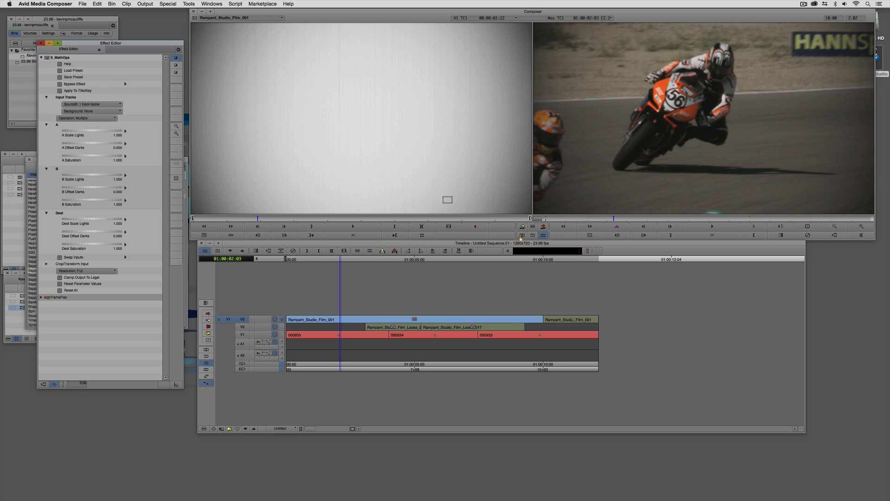
click(573, 320)
key(Escape)
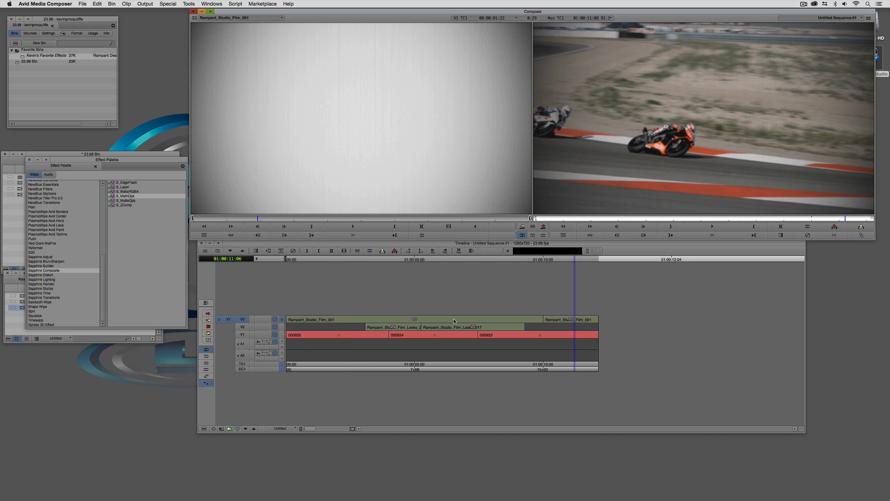
Step: Copy the full V3 film texture with its effects onto a new V4 track over the whole sequence
click(454, 323)
drag(448, 325, 685, 321)
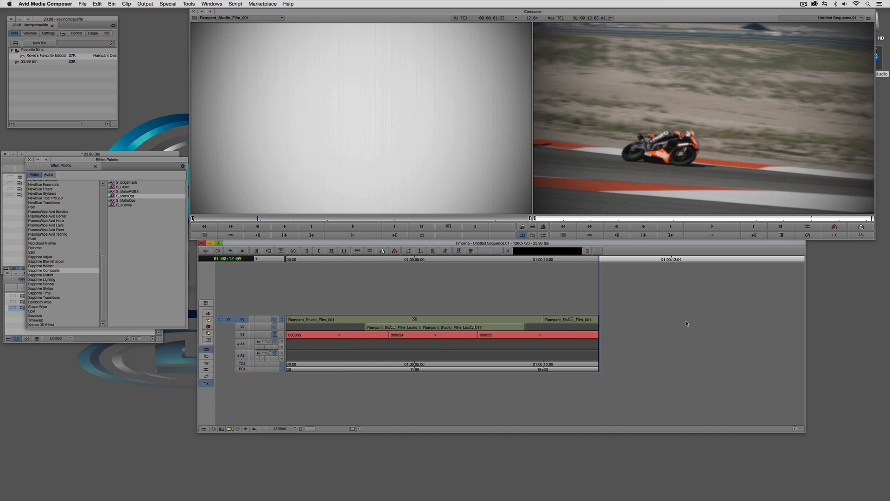
key(o)
key(alt+c)
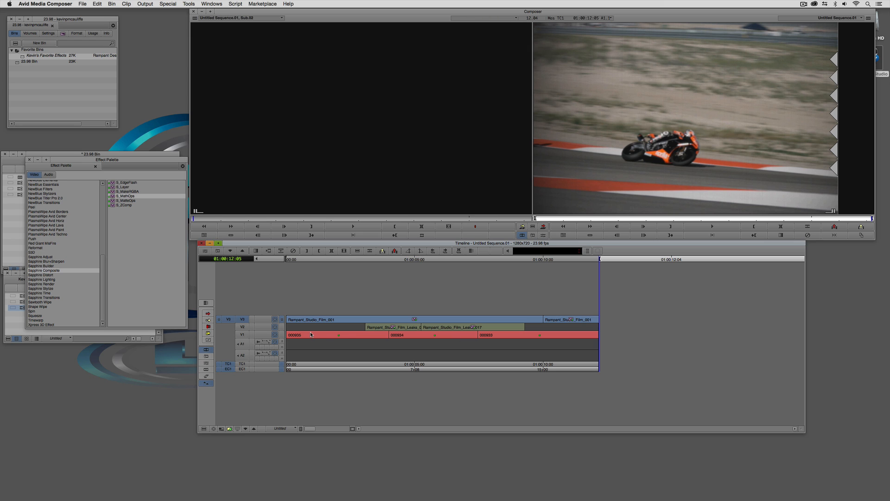
key(super+y)
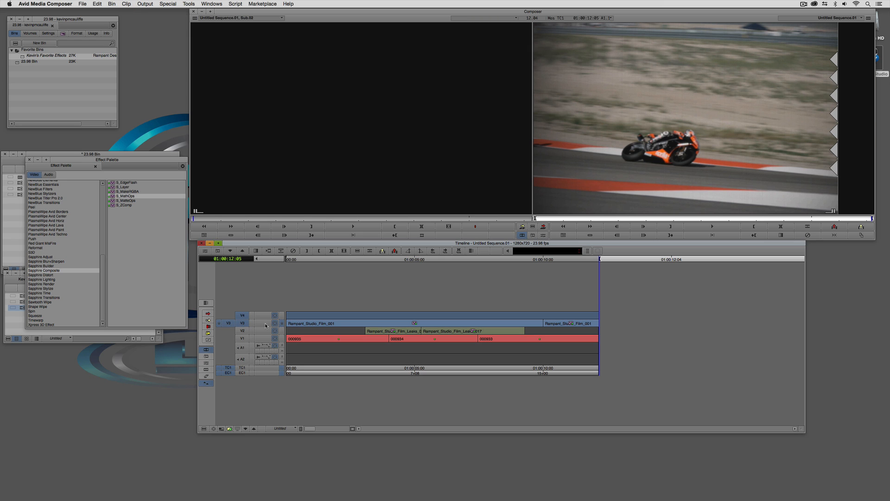
key(b)
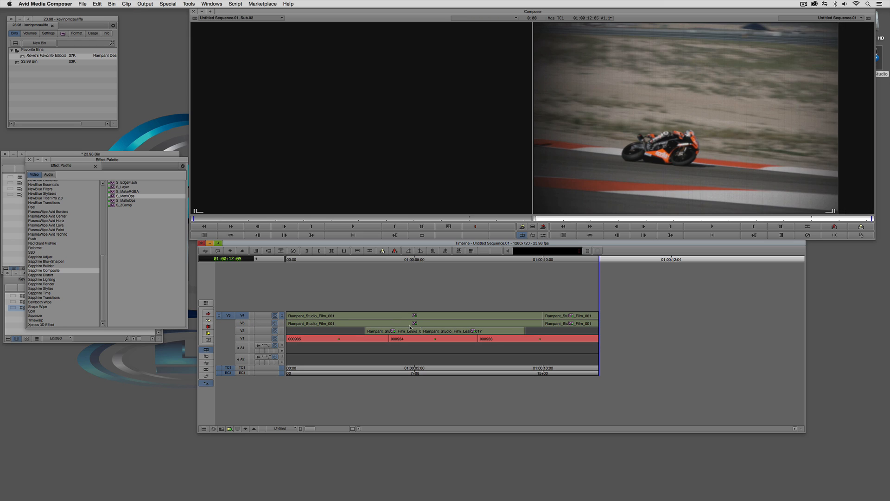
Step: Mark a range on V4 spanning the join of the two film texture clips and render its effects to the G-SPEED Studio R drive
drag(408, 327, 507, 326)
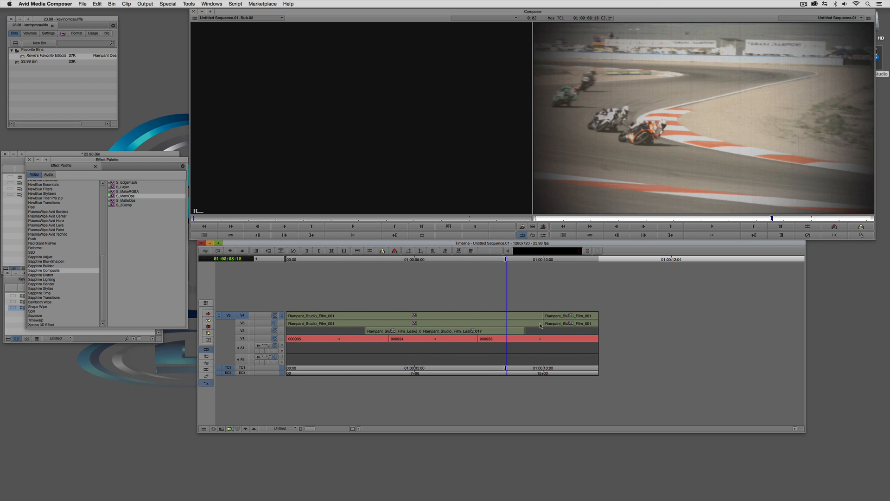
key(i)
click(567, 326)
key(o)
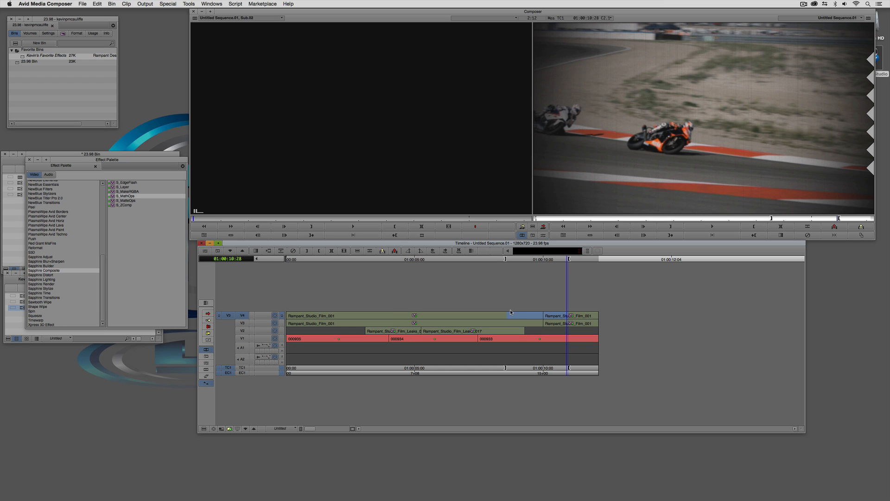
click(127, 4)
click(136, 139)
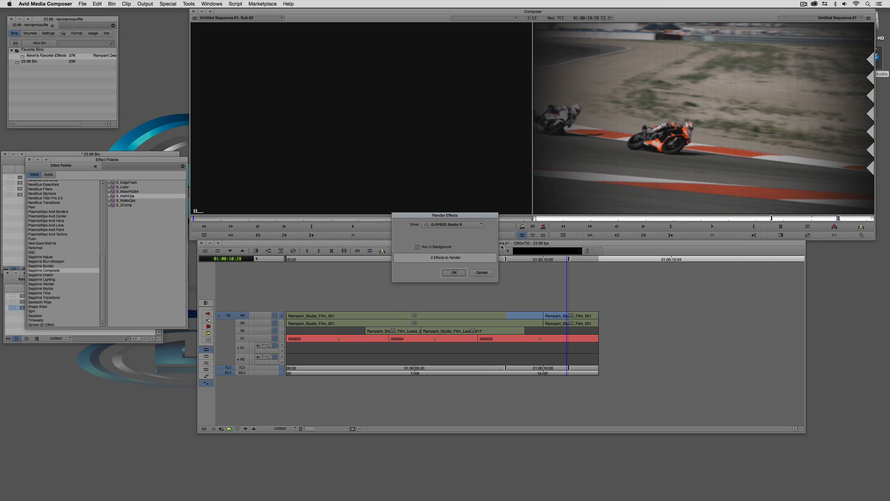
click(455, 273)
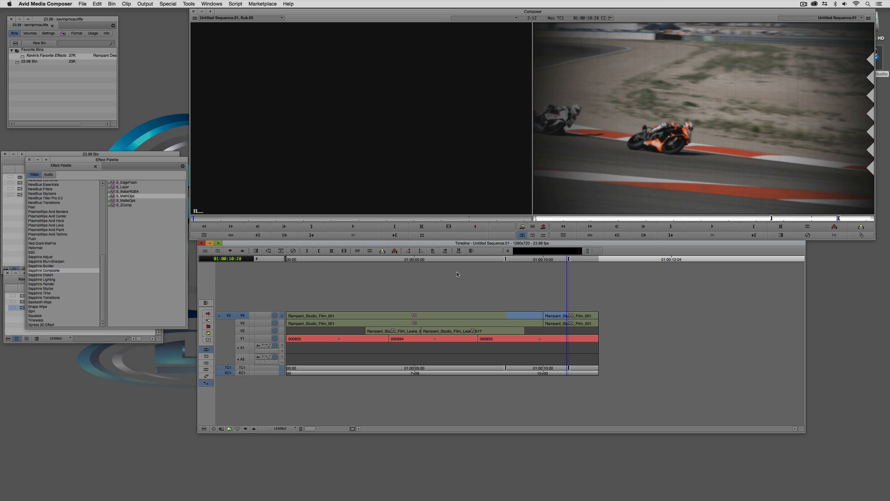
Step: Play the layered sequence from the start and scrub back to the first film leak transition
key(Home)
key(space)
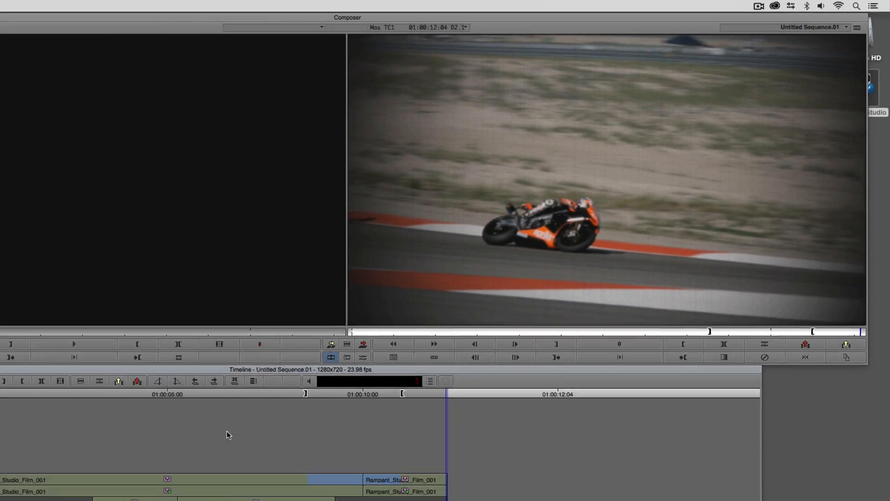
drag(204, 459, 152, 471)
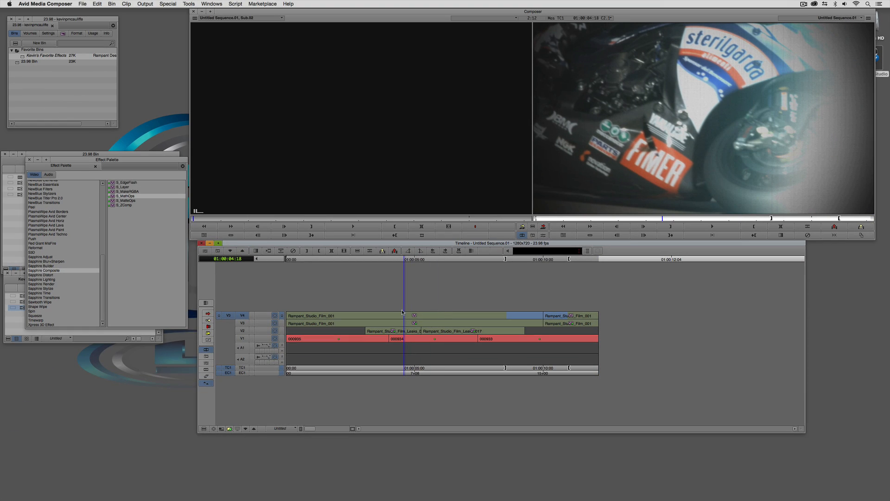
Step: Monitor and enable only V2 above the base track, and remove the S_MathOps effects from both V2 film leaks
click(282, 331)
click(242, 331)
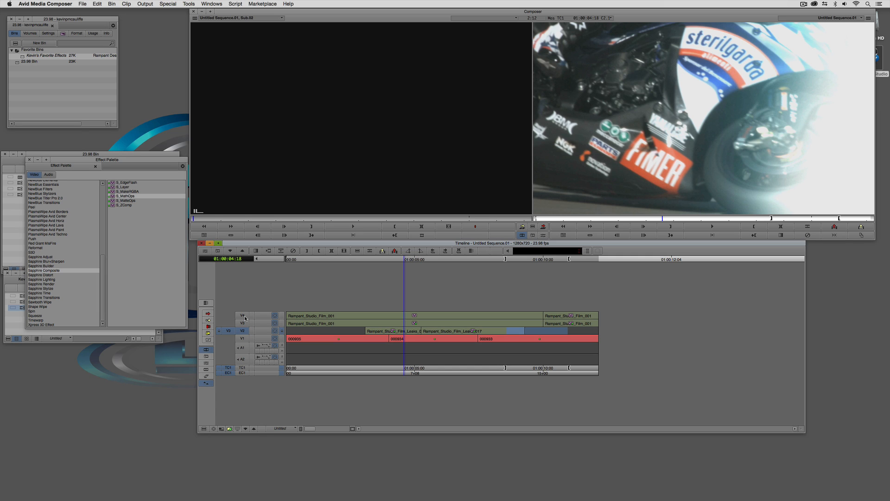
click(393, 334)
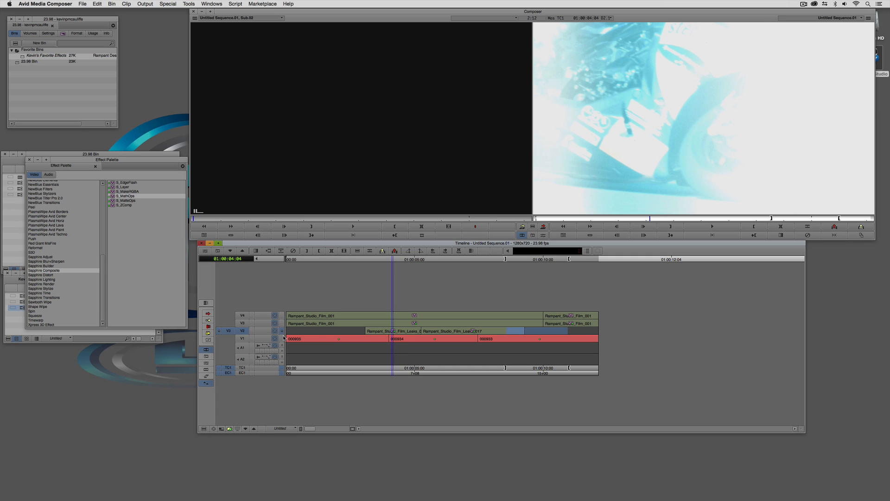
key(space)
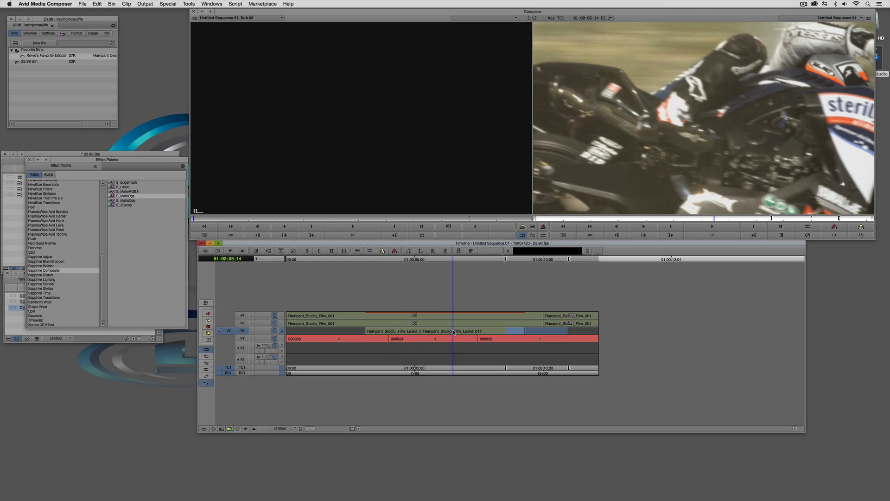
Step: Apply BCC Composite from the BCC Key & Blend category to the first film leak on V2
mouse_move(400, 333)
mouse_down()
mouse_move(369, 331)
mouse_move(398, 334)
mouse_up()
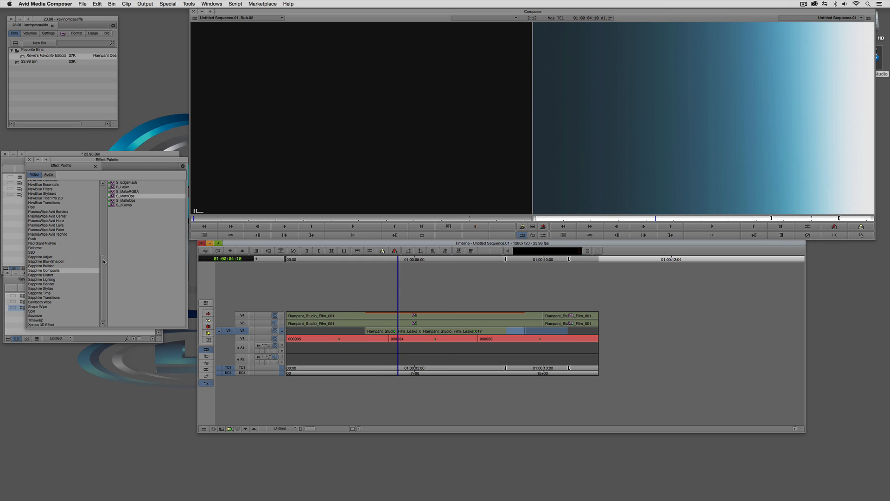
drag(103, 261, 104, 188)
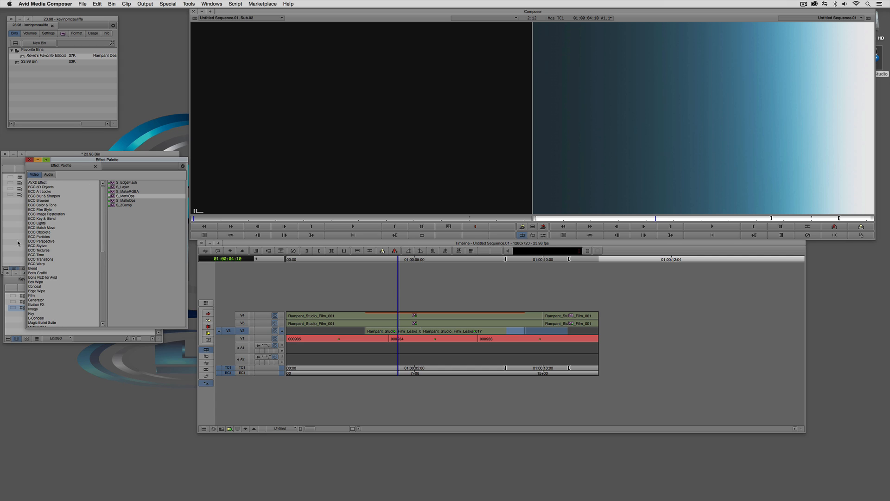
click(47, 218)
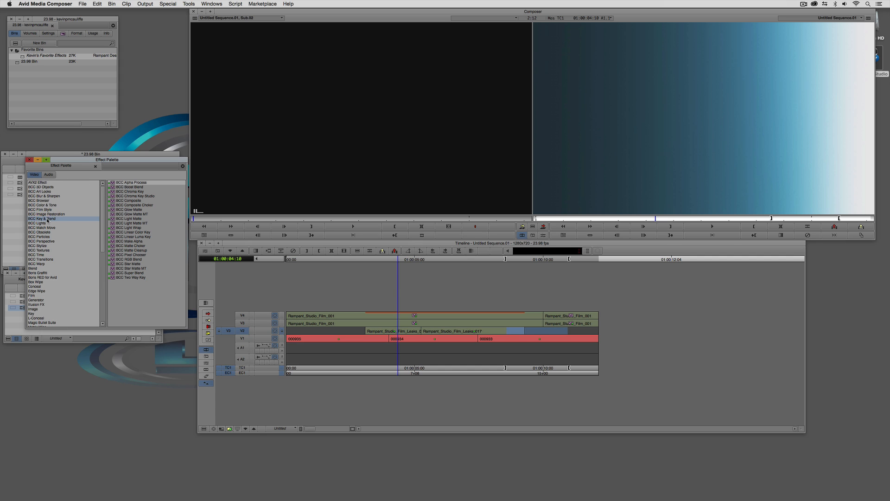
click(127, 202)
drag(116, 203, 394, 331)
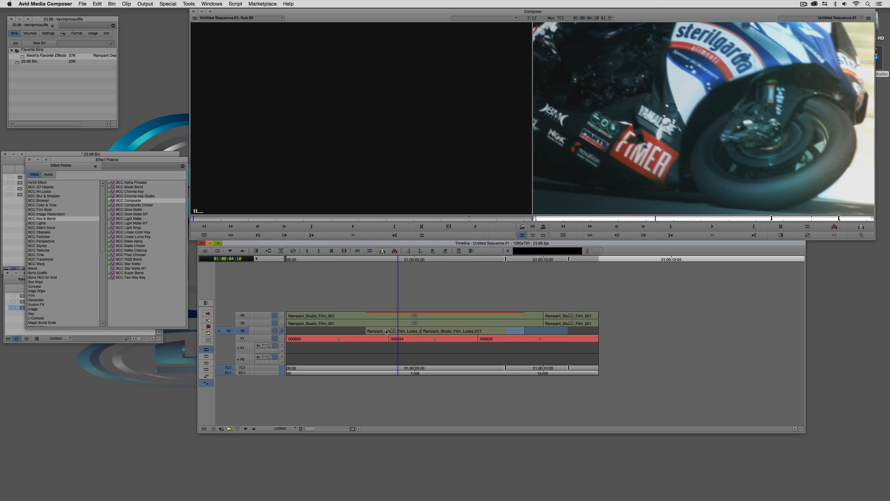
Step: Open the first leak's BCC Composite effect and set its Apply Mode to Add
click(392, 331)
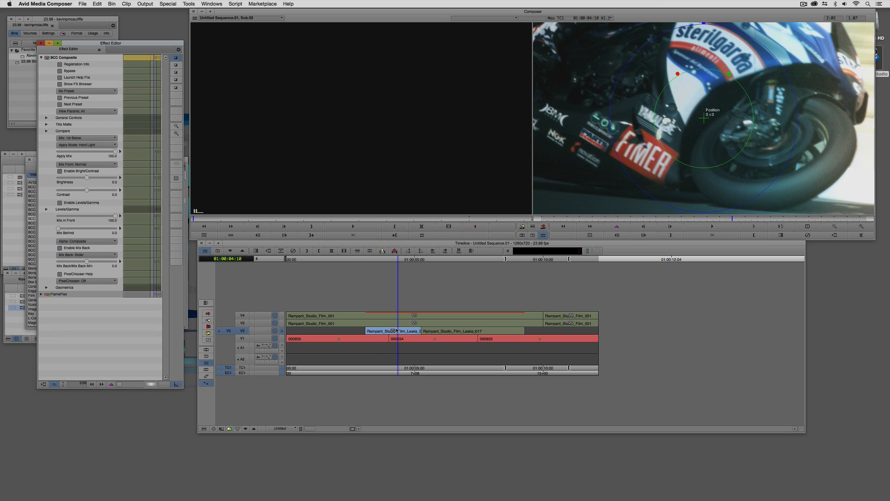
click(82, 145)
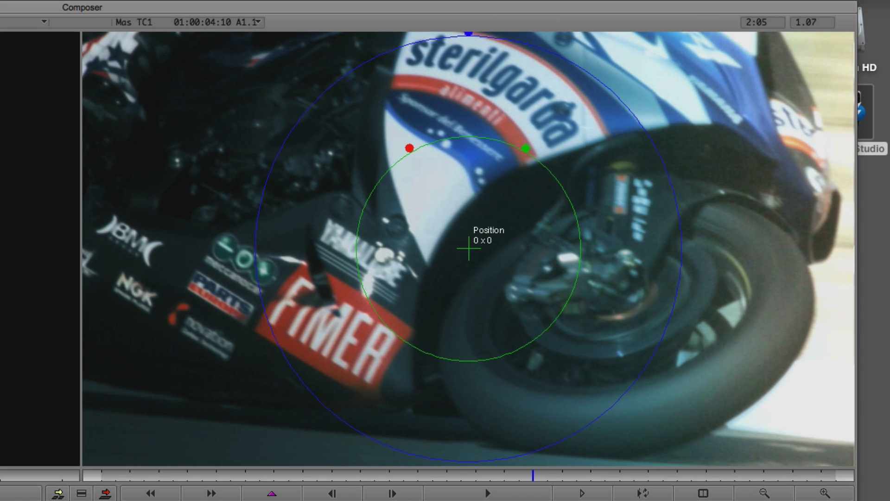
click(83, 175)
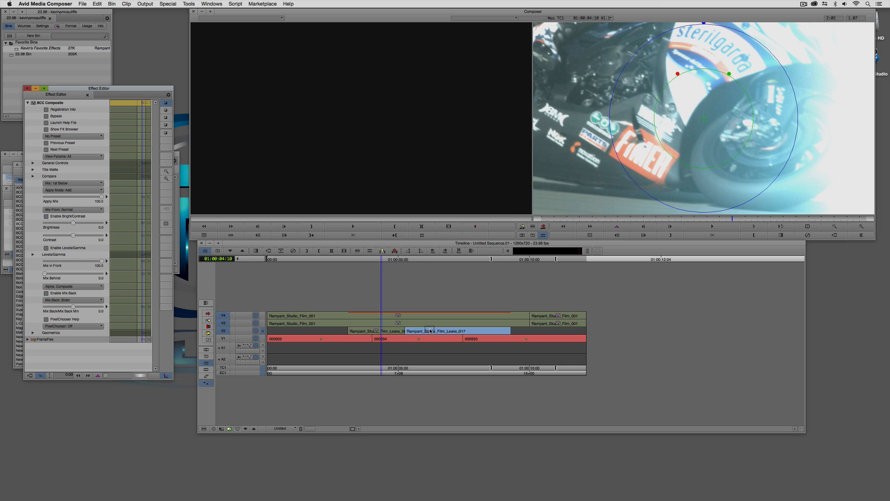
Step: Apply the same BCC Composite effect to the second V2 film leak and scrub back to the first leak transition
drag(430, 331, 430, 331)
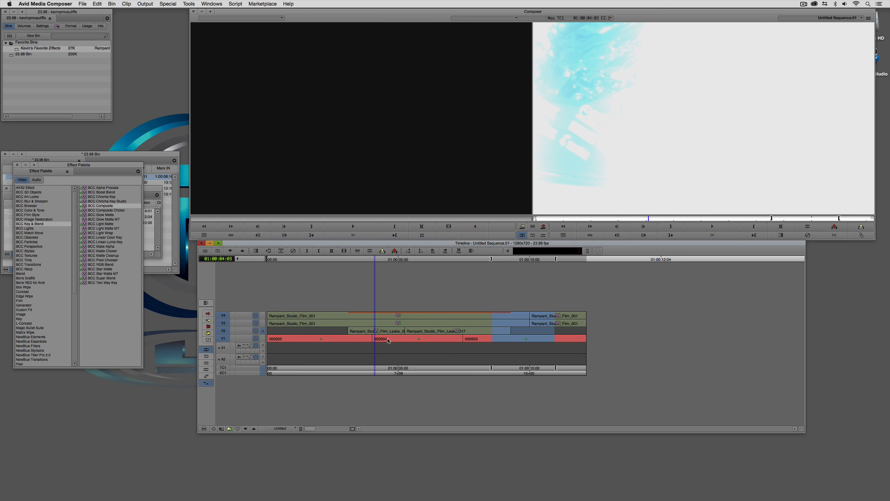
drag(374, 332, 379, 350)
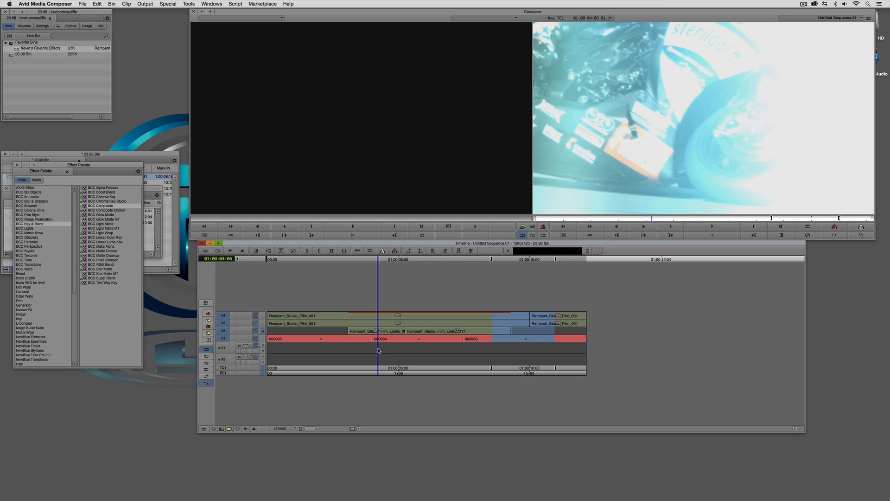
Step: Select only V2 and remove the BCC Composite effects from both film leaks
click(224, 339)
click(223, 323)
click(224, 316)
click(381, 332)
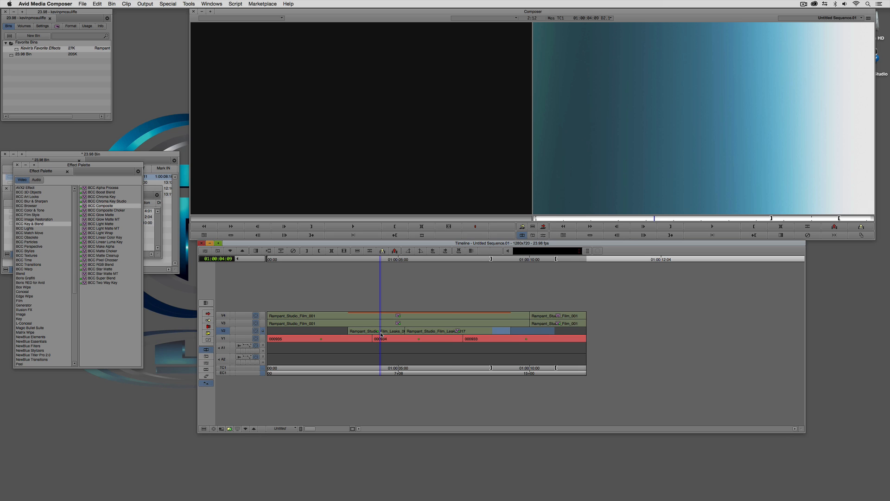
click(453, 336)
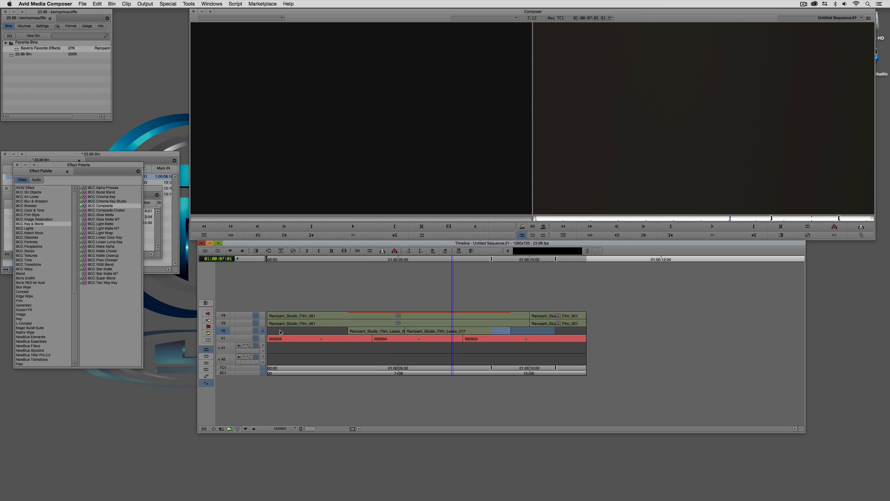
Step: Remove all Rampant_Studio_Film_001 texture clips from V3 and V4, leaving the V2 leaks in place
click(224, 330)
click(223, 323)
click(223, 316)
click(333, 328)
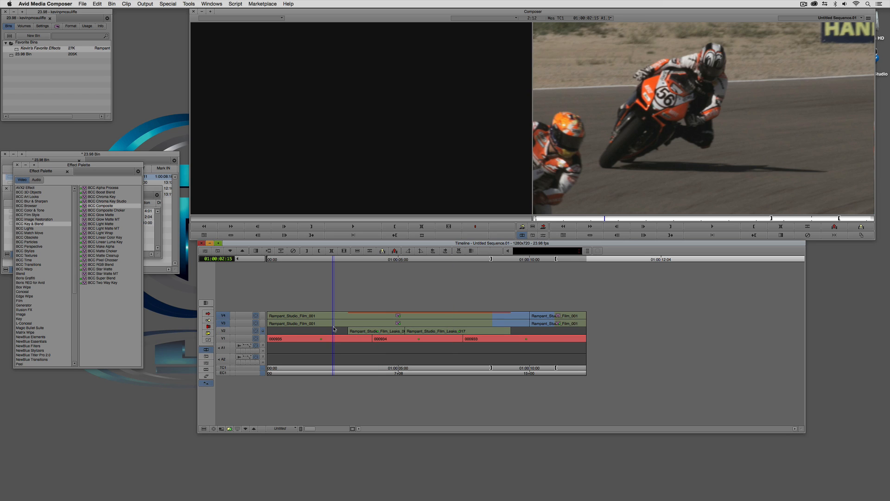
key(Home)
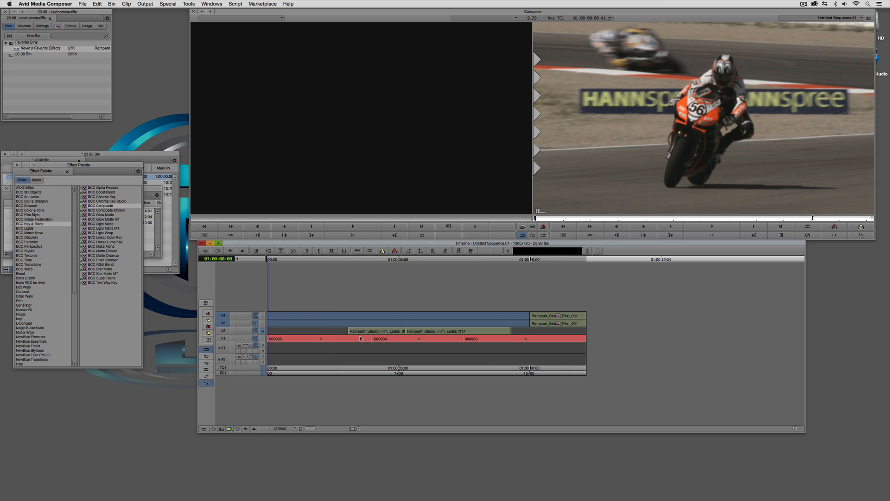
click(556, 336)
drag(556, 335, 375, 334)
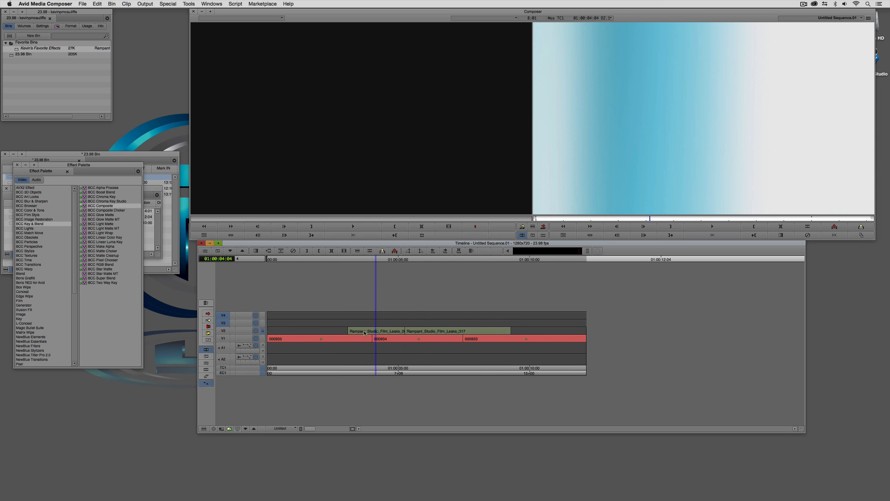
Step: Delete the empty V3 and V4 video tracks from the sequence
click(421, 330)
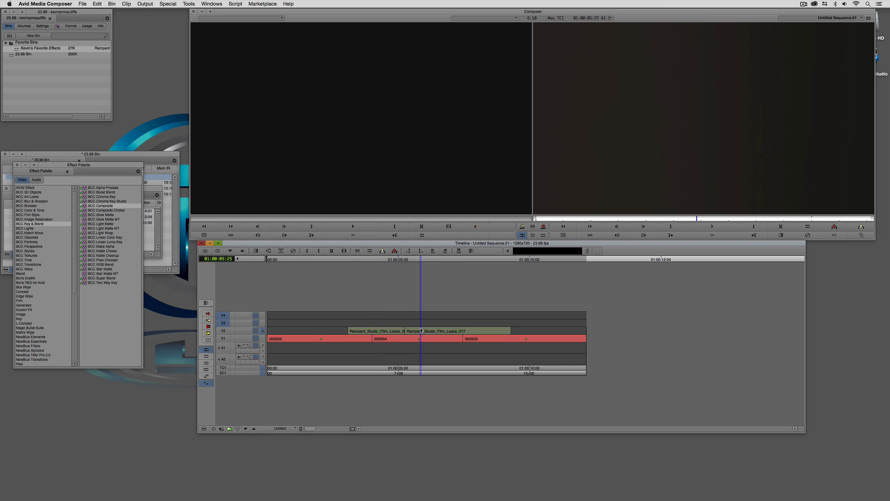
key(Delete)
key(Return)
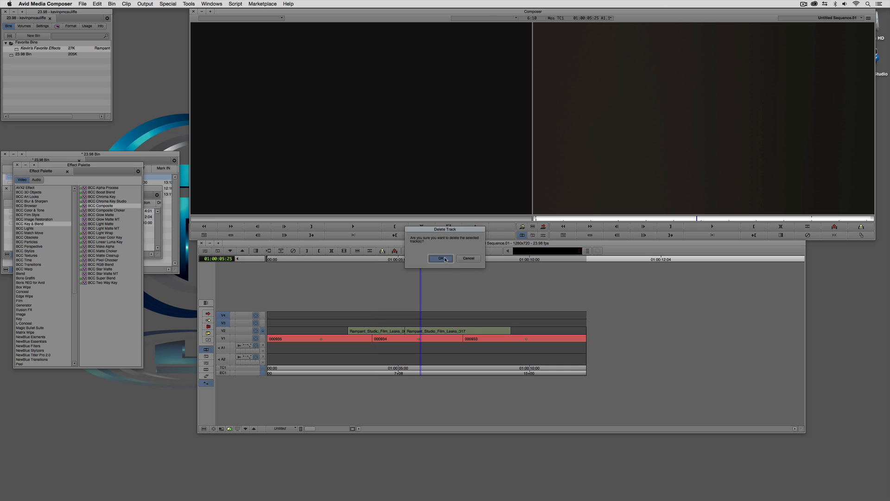
Step: Apply Boris RED for Avid-RT Filter from the Boris RED for Avid category to the first film leak on V2
drag(97, 167, 110, 162)
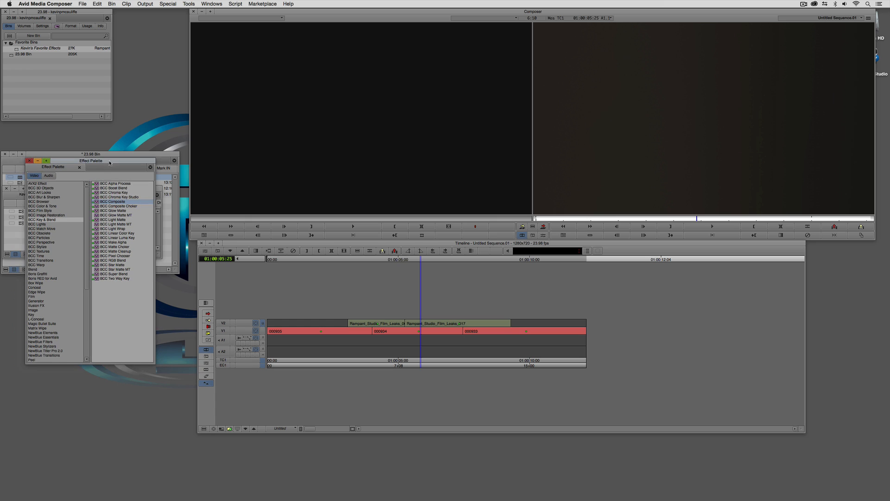
click(43, 278)
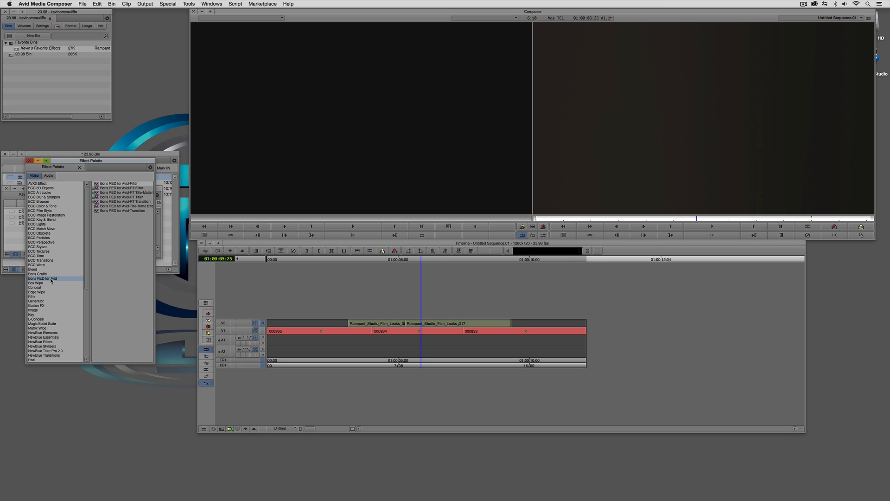
drag(404, 332, 378, 332)
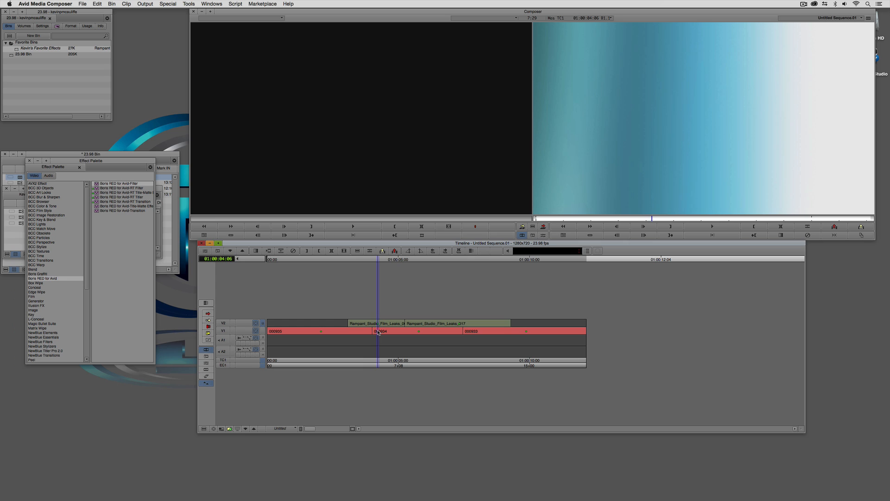
click(95, 188)
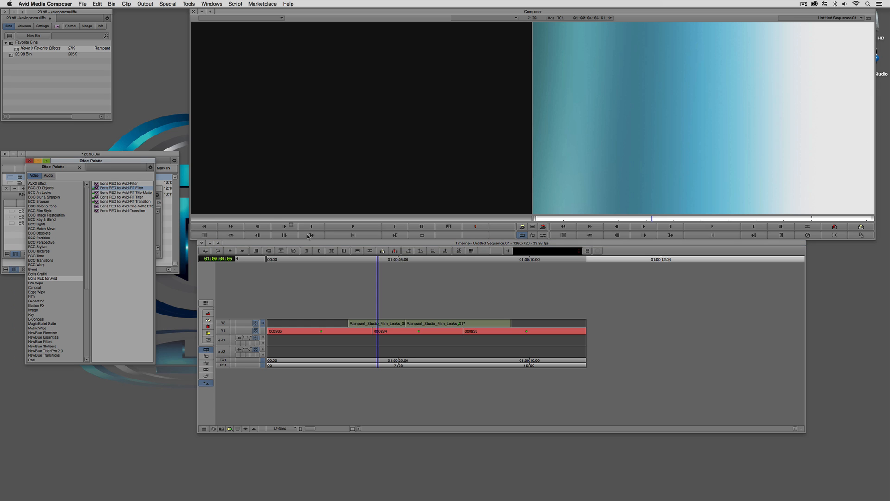
drag(381, 312, 383, 324)
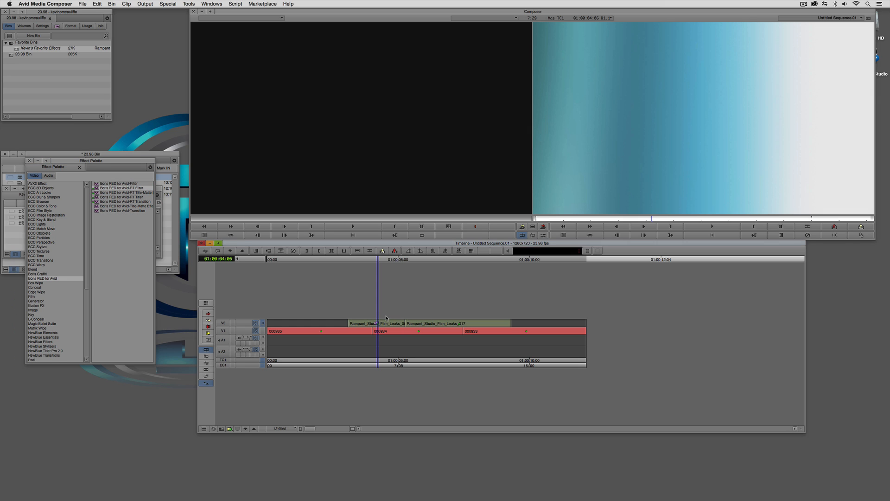
Step: Launch the Boris RED user interface for the first leak and hide Video 1 to view the layer beneath
key(F8)
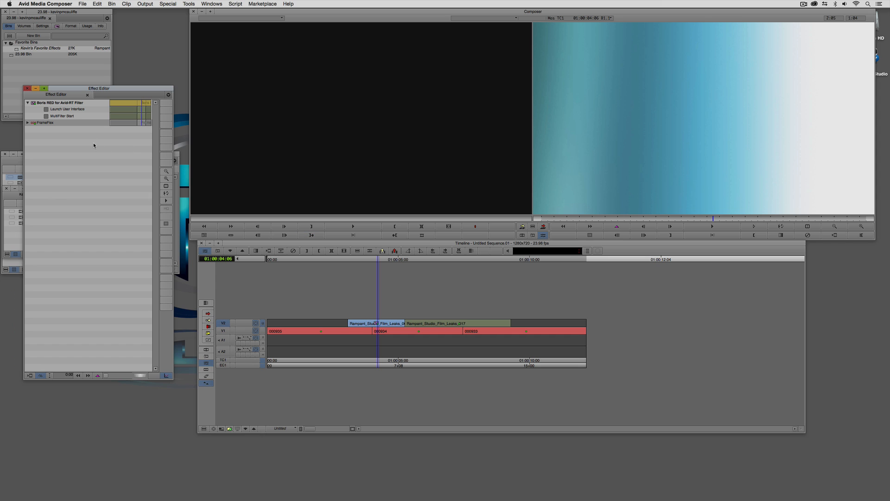
click(45, 109)
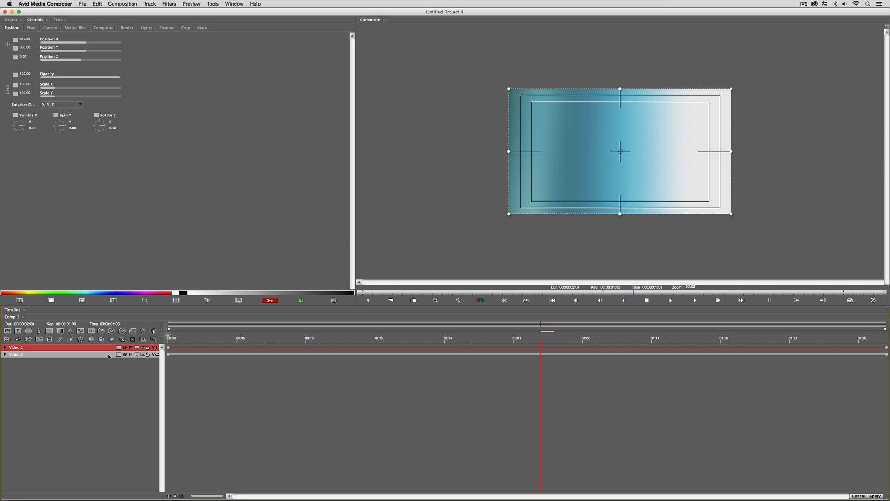
click(125, 347)
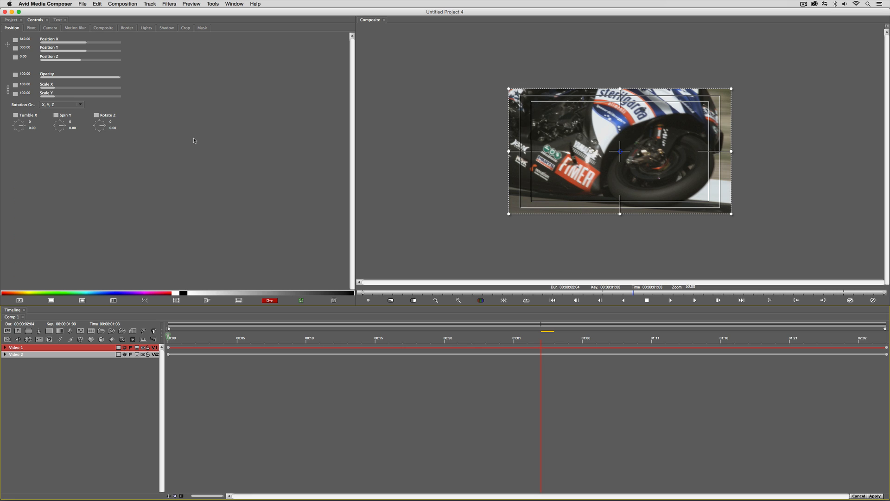
Step: Show Video 1 again, set its composite Apply Mode to Add, and apply the Boris RED changes
click(104, 28)
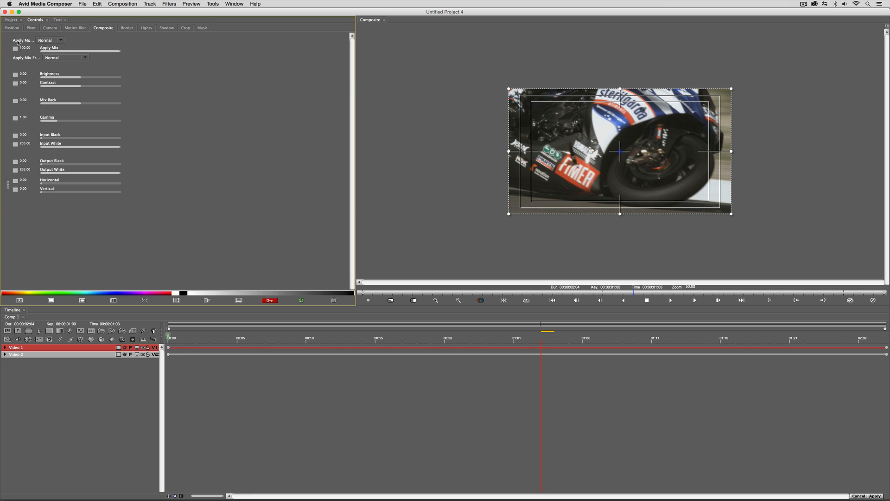
click(125, 348)
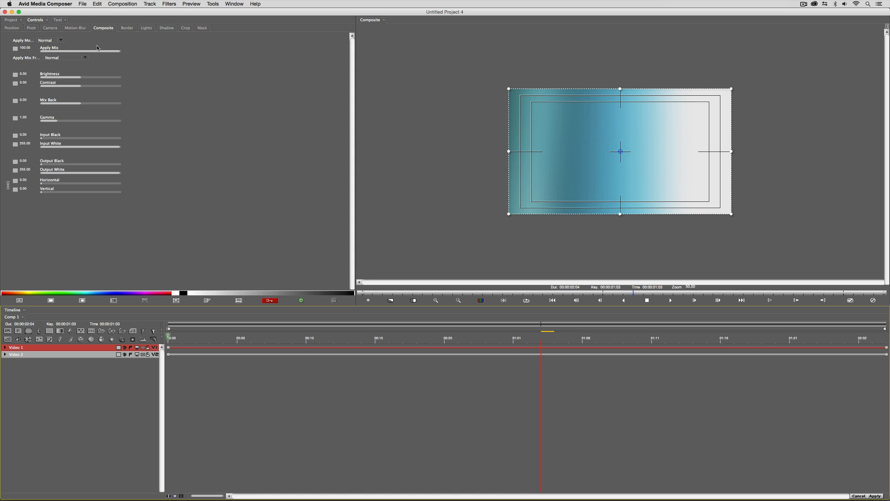
click(49, 41)
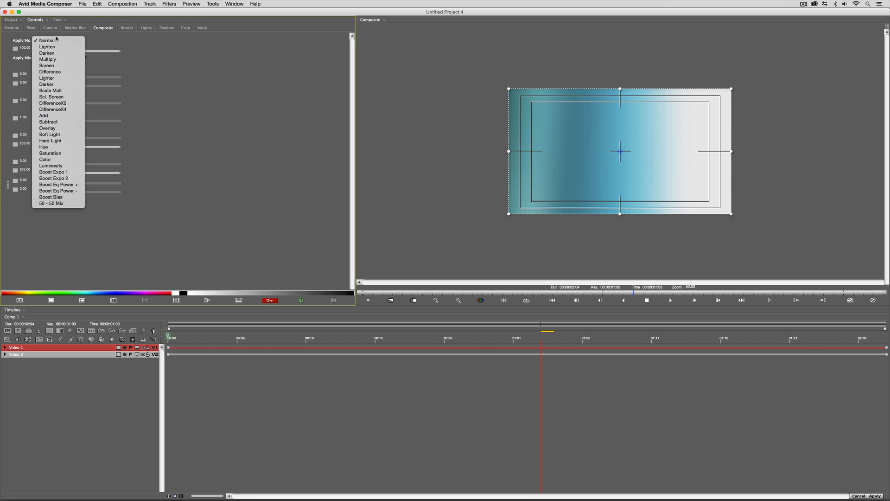
click(52, 116)
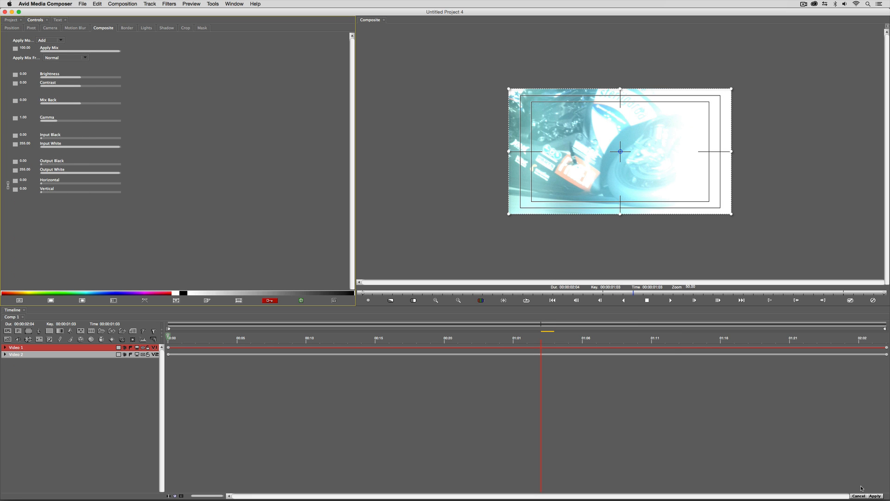
click(874, 496)
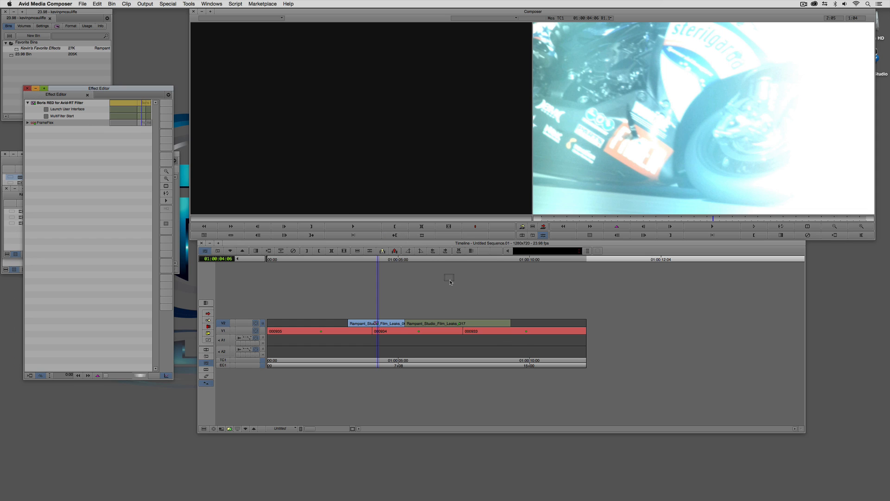
Step: Apply the same Boris RED effect to the second film leak and play the sequence from the start
click(459, 323)
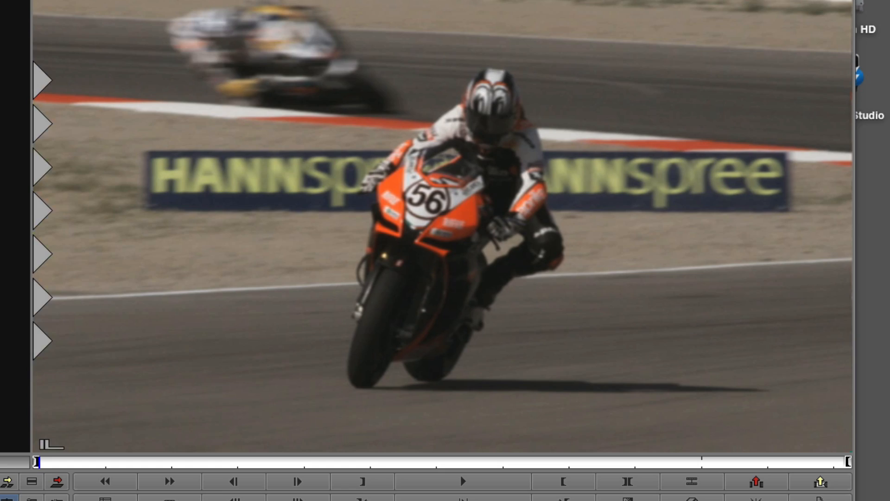
key(space)
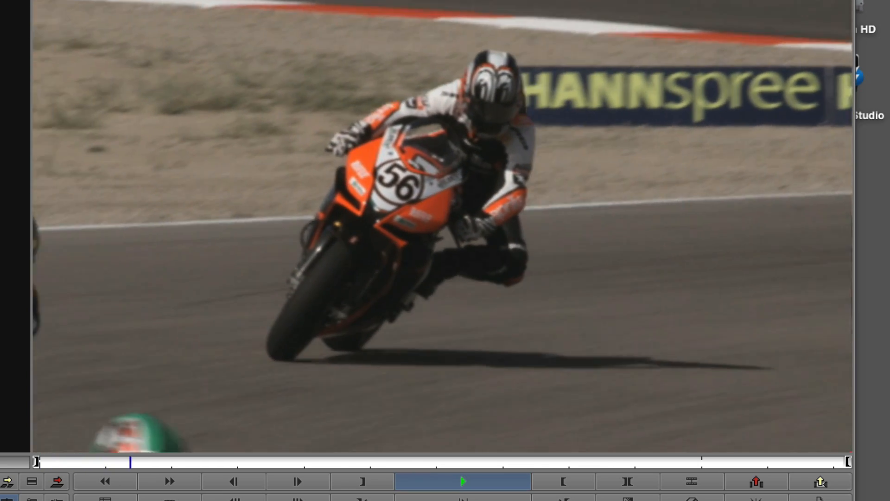